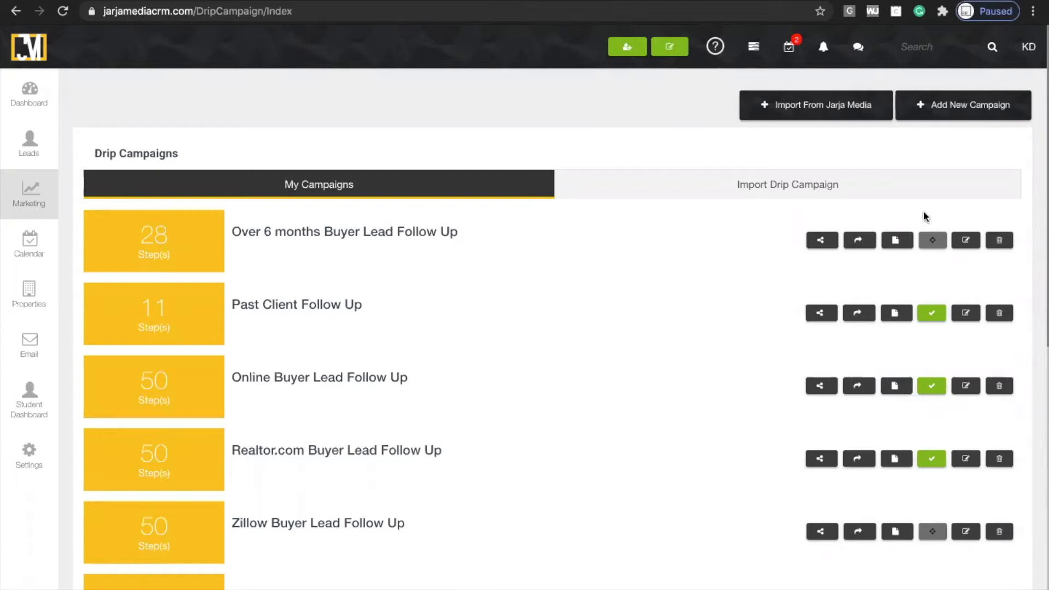
- Add a new drip campaign named "Fun Tuesday Campaign" and set its status to Active
{"action": "left_click", "coordinate": [964, 110]}
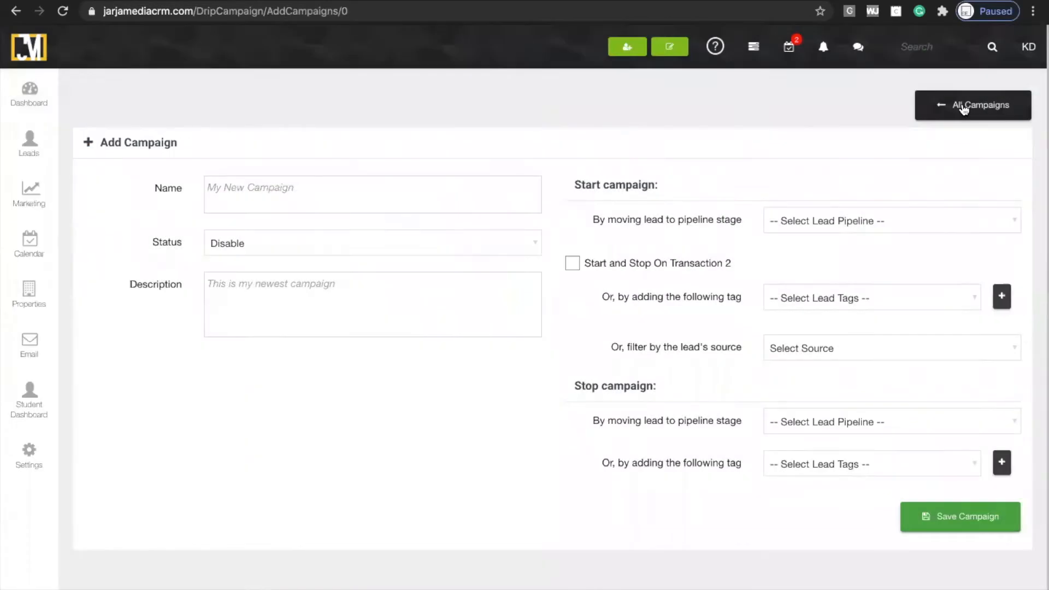
{"action": "left_click", "coordinate": [265, 186]}
{"action": "type", "text": "Fun Tuesday Campaign"}
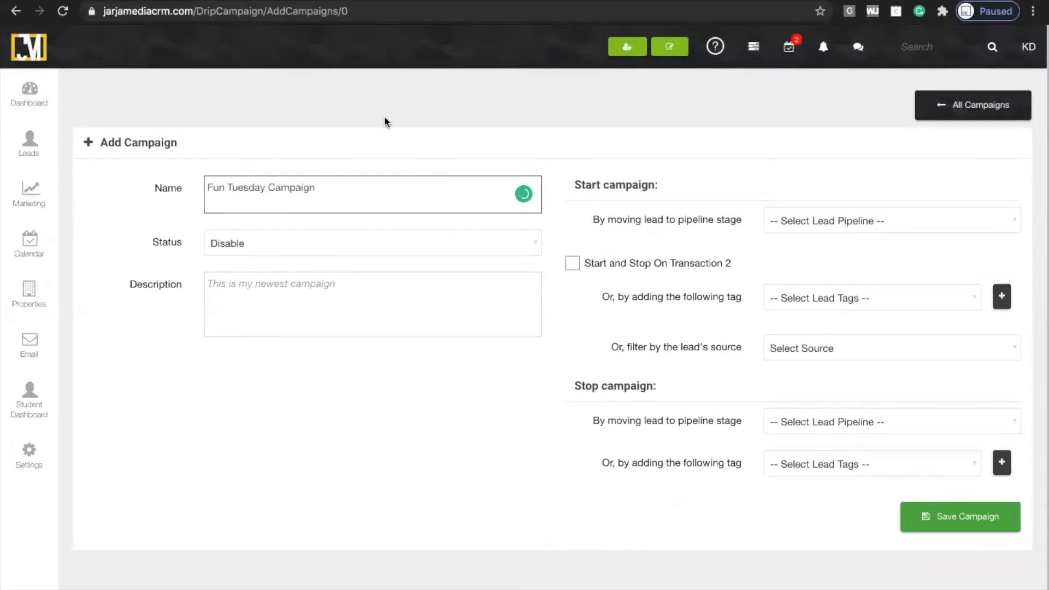
{"action": "left_click", "coordinate": [218, 244]}
{"action": "left_click", "coordinate": [242, 273]}
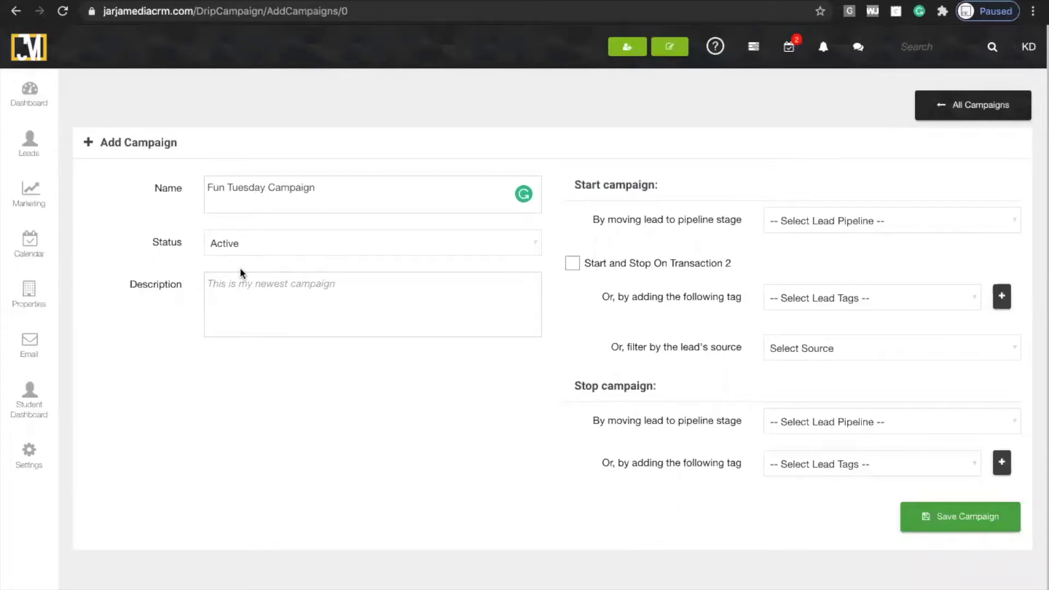
- Enter "This is my latest and greatest campaign." as the campaign description
{"action": "left_click", "coordinate": [247, 288]}
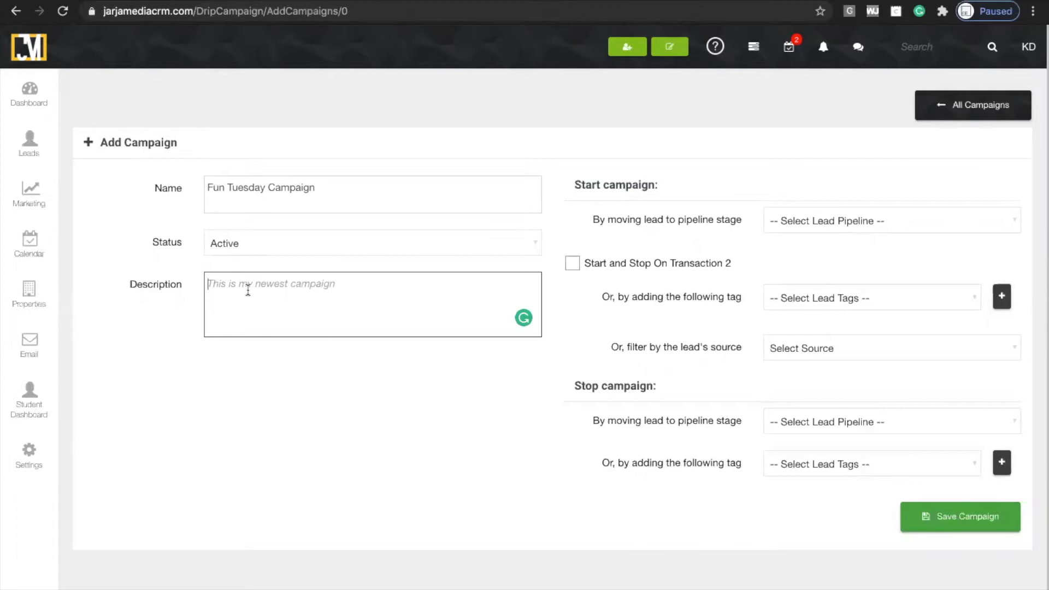
{"action": "type", "text": "This is my latest and greatest cmapa"}
{"action": "key", "text": "BackSpace"}
{"action": "key", "text": "BackSpace"}
{"action": "key", "text": "BackSpace"}
{"action": "key", "text": "BackSpace"}
{"action": "type", "text": "ampaign."}
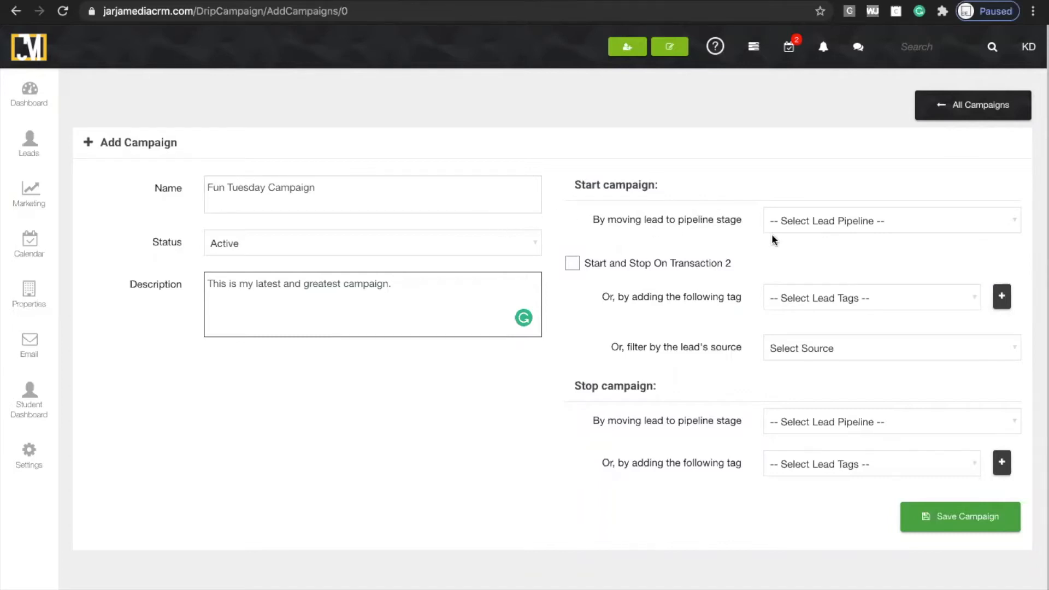
- Set the campaign to start when a lead moves to the Appointment Set pipeline stage
{"action": "left_click", "coordinate": [792, 224]}
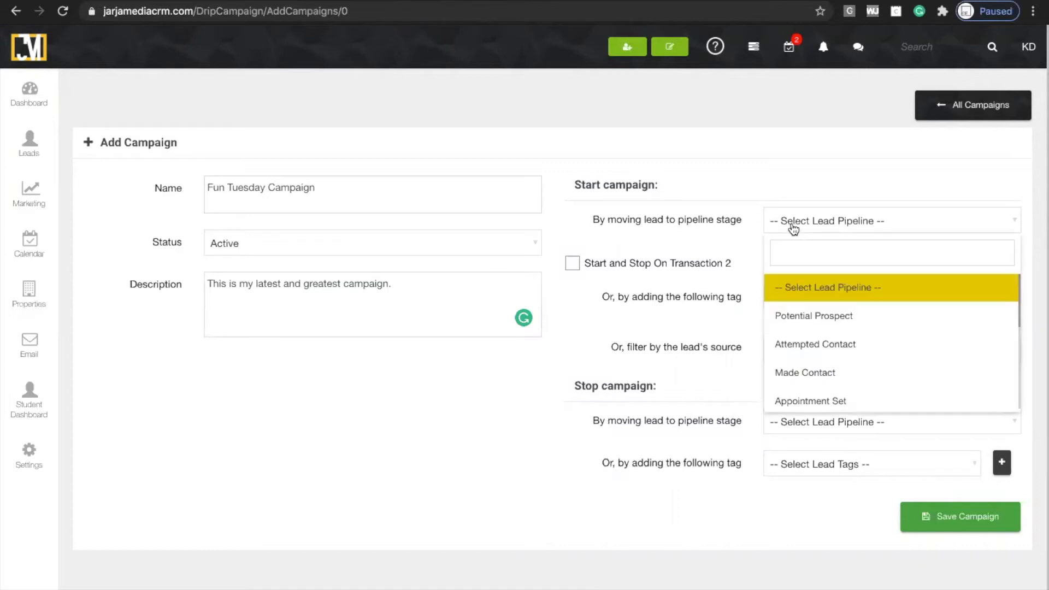
{"action": "scroll", "coordinate": [803, 339], "scroll_direction": "down", "scroll_amount": 1}
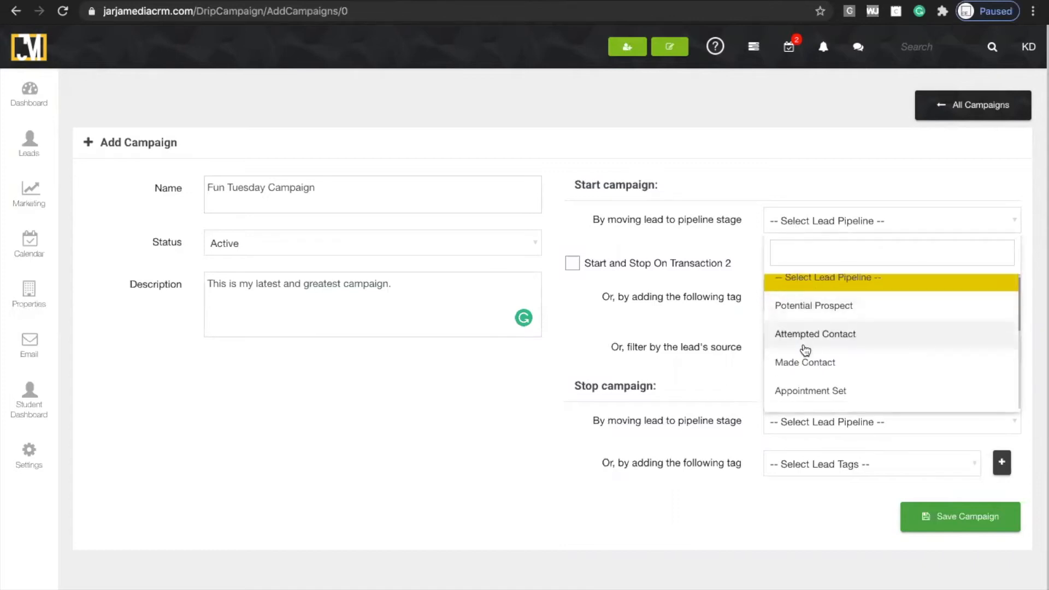
{"action": "scroll", "coordinate": [805, 338], "scroll_direction": "down", "scroll_amount": 3}
{"action": "left_click", "coordinate": [816, 311]}
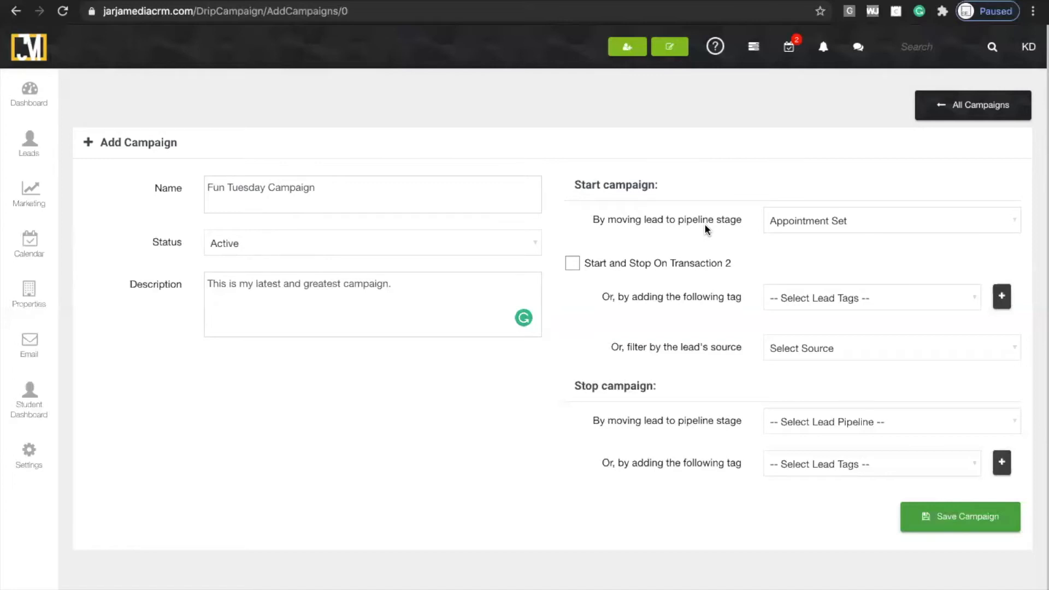
- Switch Start and Stop On Transaction 2 on and off again, and clear the start pipeline stage
{"action": "left_click", "coordinate": [569, 266]}
{"action": "left_click", "coordinate": [570, 264]}
{"action": "left_click", "coordinate": [807, 221]}
{"action": "left_click", "coordinate": [800, 299]}
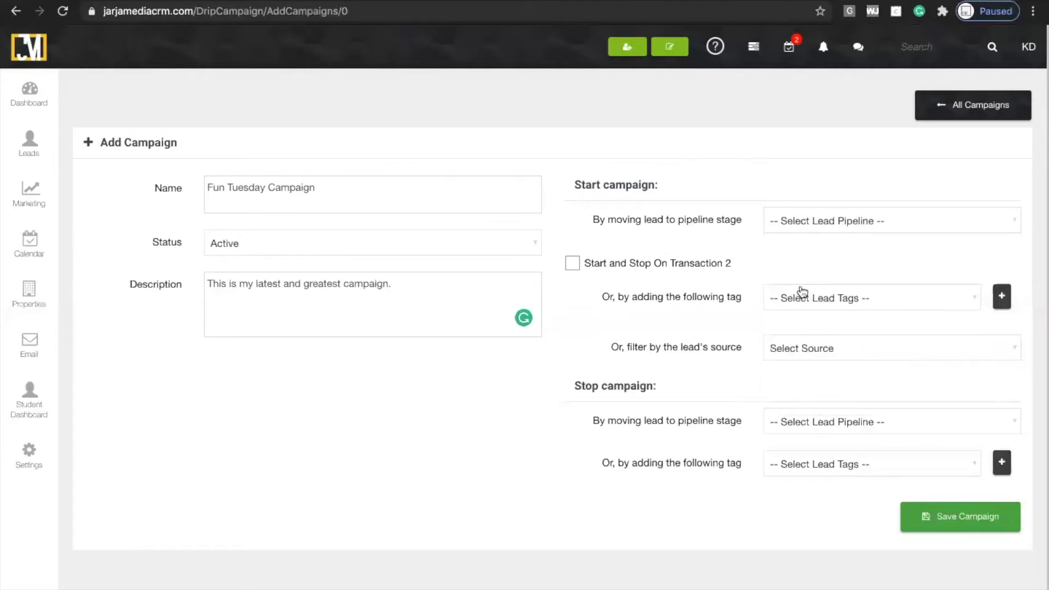
- Set the campaign to start when the Accepted Offer tag is added to a lead
{"action": "left_click", "coordinate": [828, 297]}
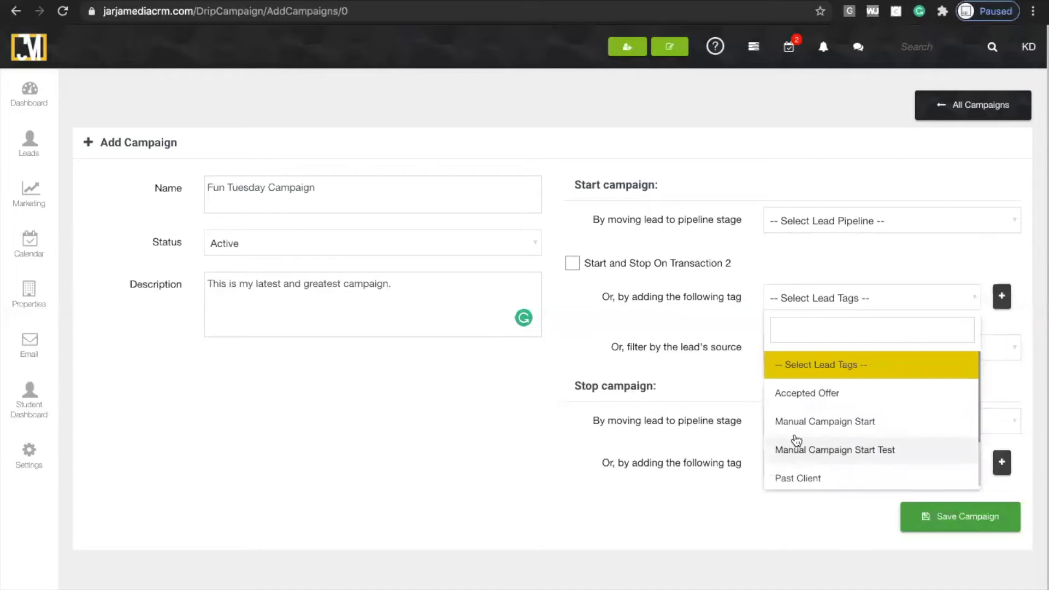
{"action": "scroll", "coordinate": [798, 436], "scroll_direction": "down", "scroll_amount": 1}
{"action": "scroll", "coordinate": [798, 431], "scroll_direction": "up", "scroll_amount": 1}
{"action": "left_click", "coordinate": [805, 391]}
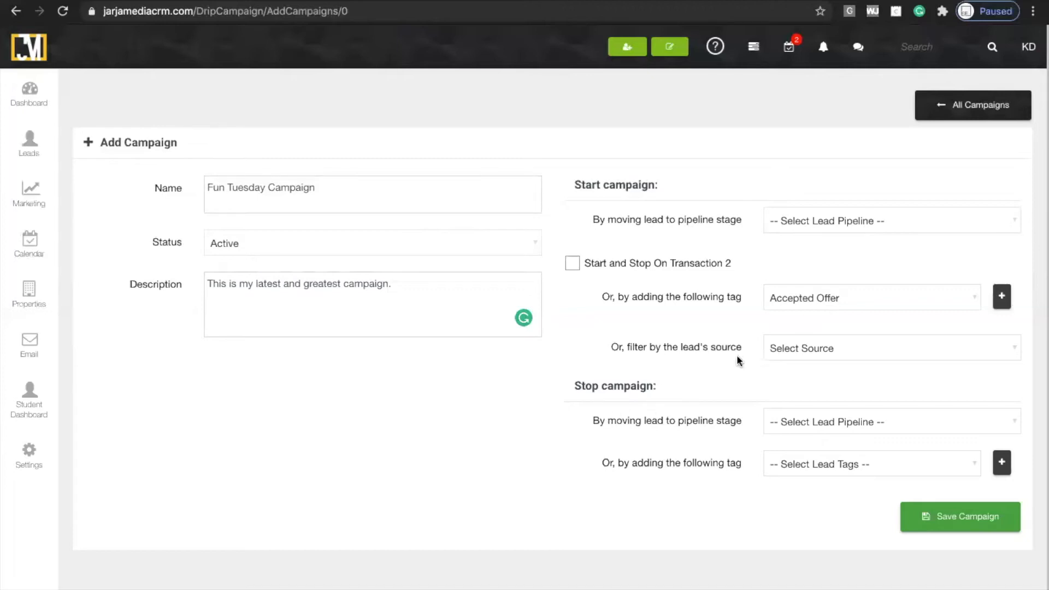
{"action": "left_click", "coordinate": [839, 298]}
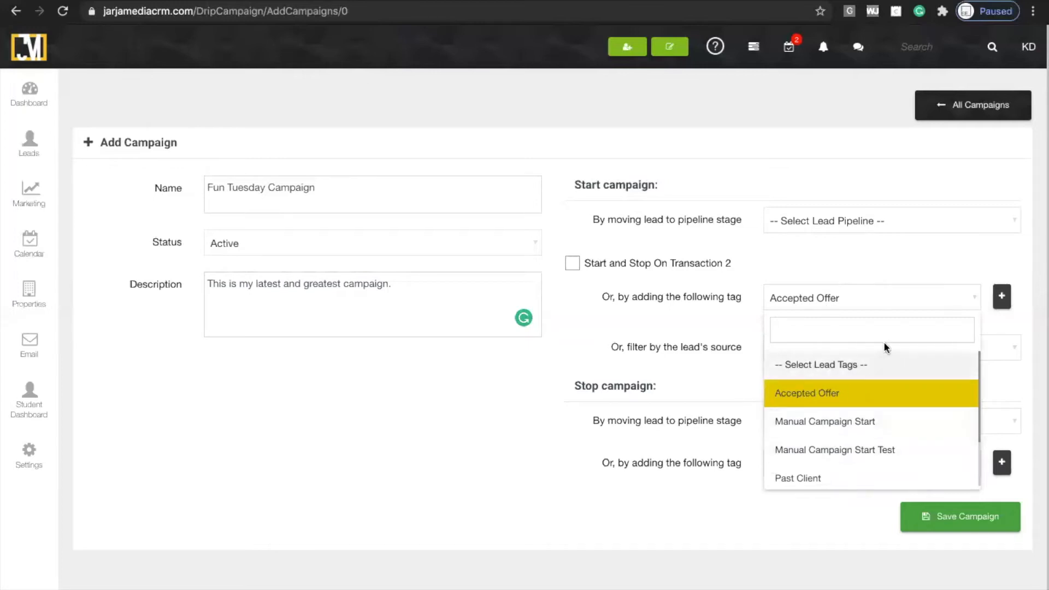
{"action": "left_click", "coordinate": [949, 257]}
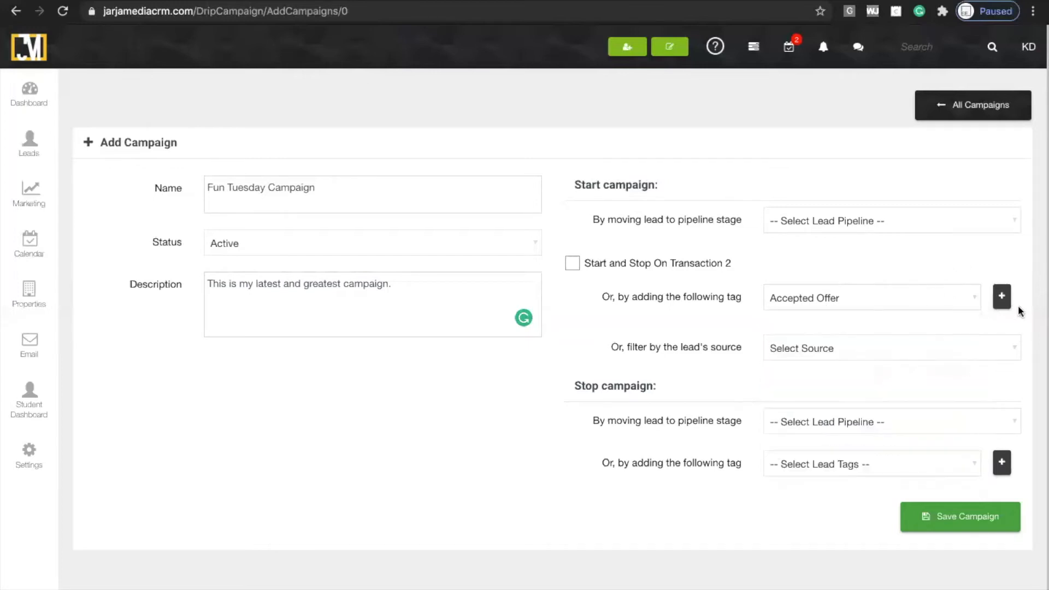
{"action": "left_click", "coordinate": [1002, 296]}
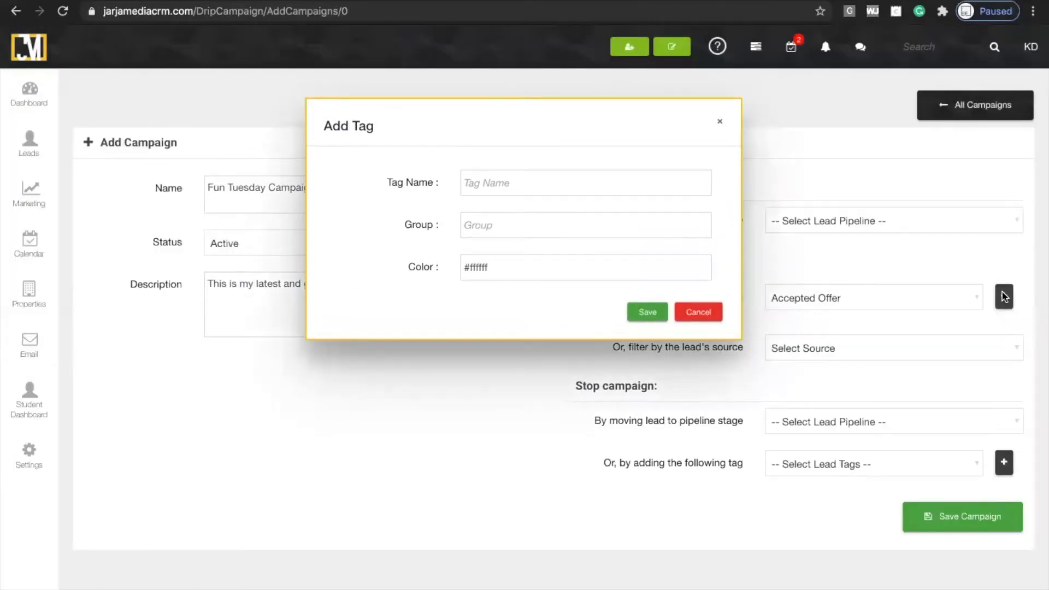
{"action": "left_click", "coordinate": [719, 121]}
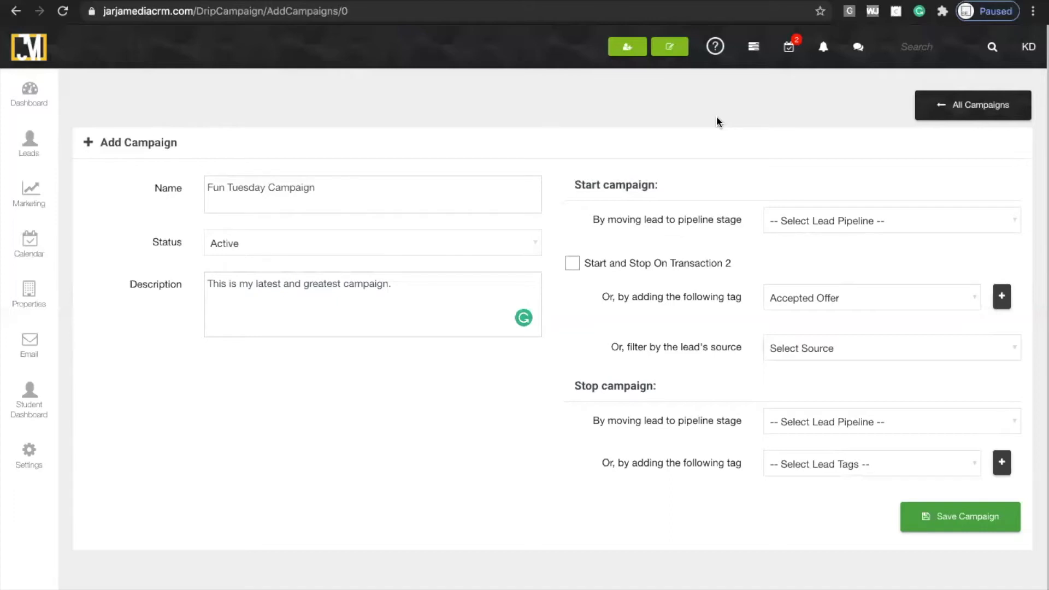
- Clear the start tag and filter the campaign start by the lead source Realtor.com
{"action": "left_click", "coordinate": [835, 301]}
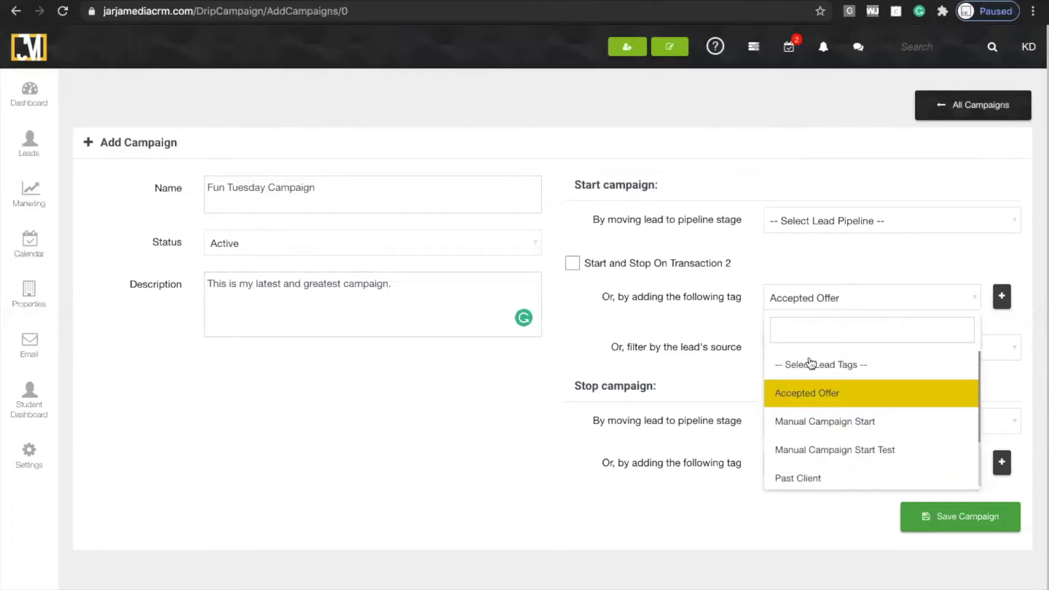
{"action": "left_click", "coordinate": [813, 363]}
{"action": "left_click", "coordinate": [808, 352]}
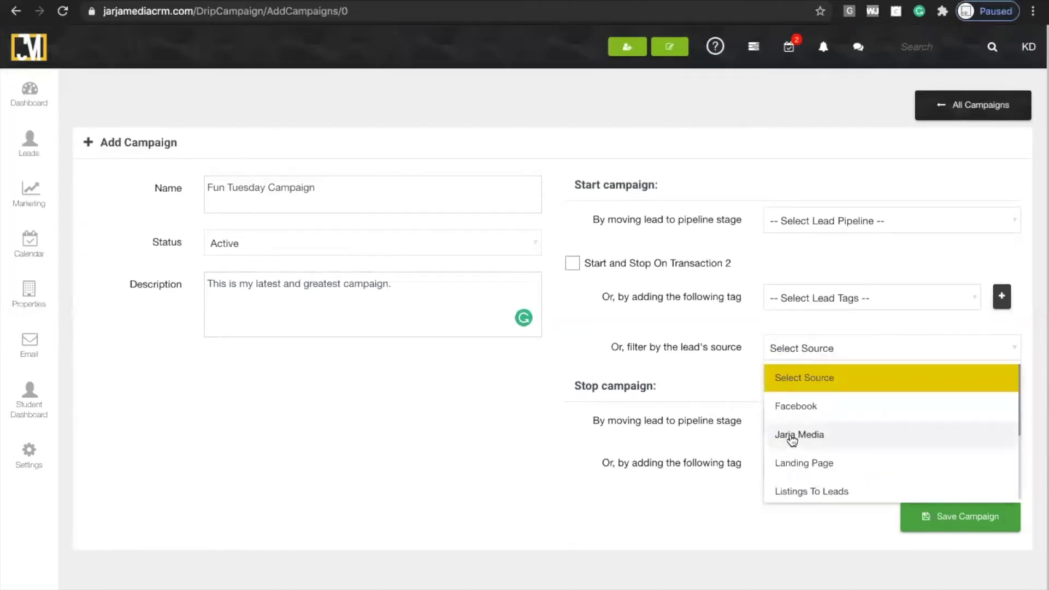
{"action": "scroll", "coordinate": [790, 434], "scroll_direction": "down", "scroll_amount": 2}
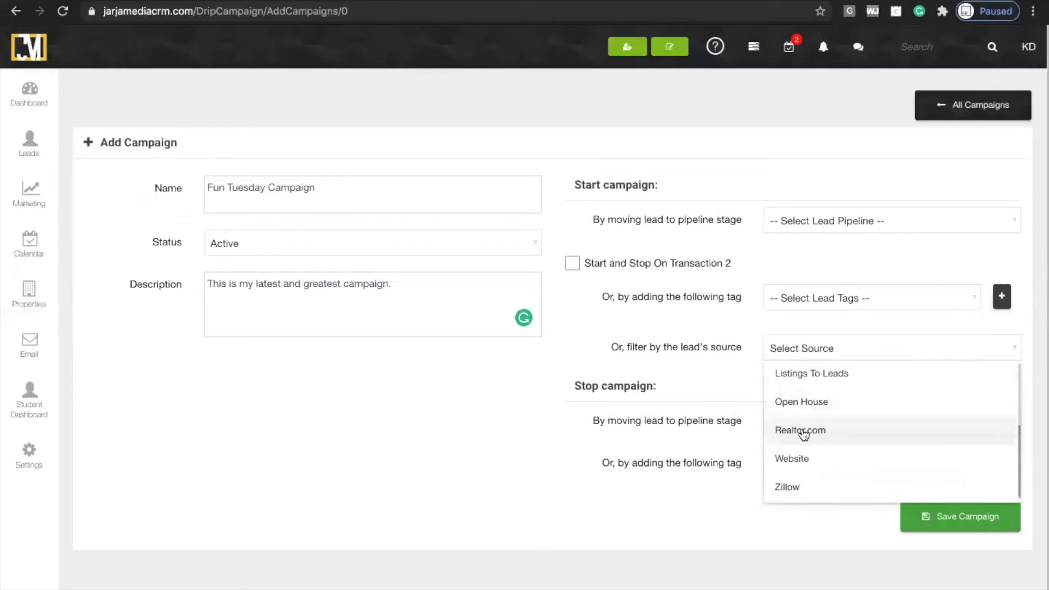
{"action": "left_click", "coordinate": [801, 435]}
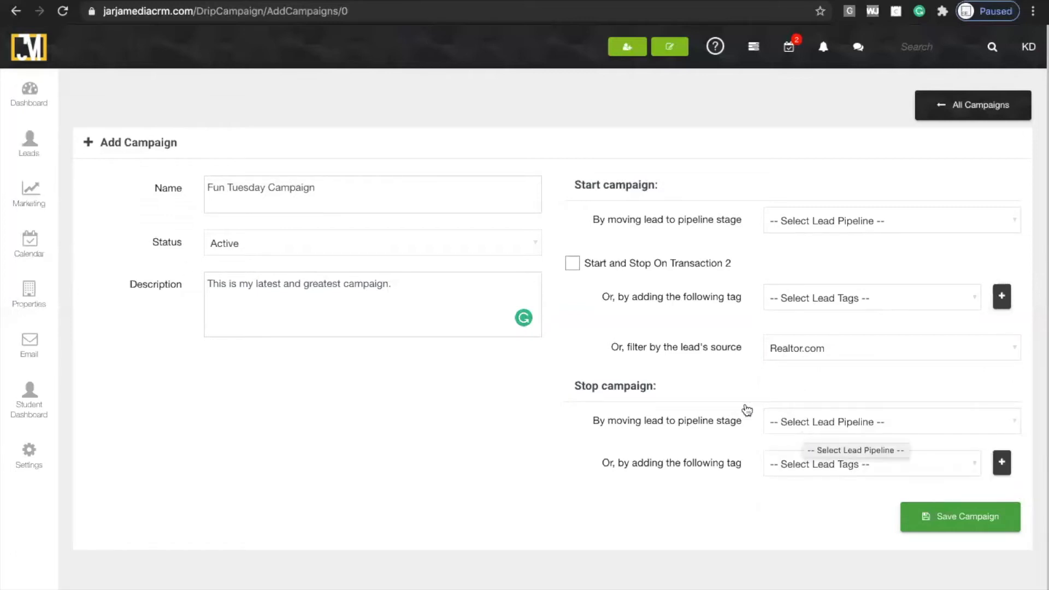
- Set the campaign to stop when a lead moves to the Lost pipeline stage
{"action": "mouse_move", "coordinate": [30, 205]}
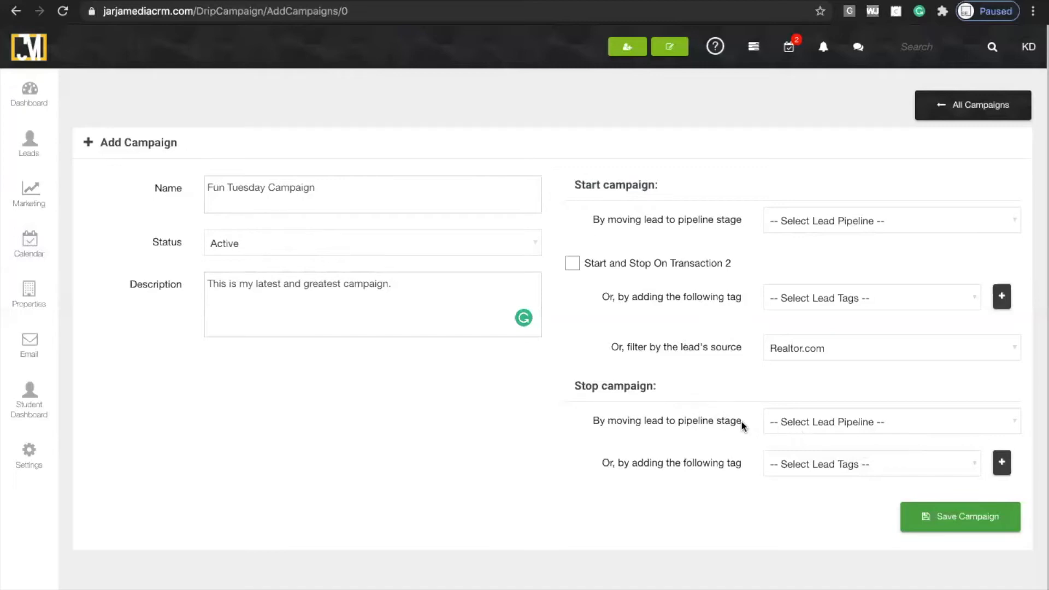
{"action": "left_click", "coordinate": [793, 433]}
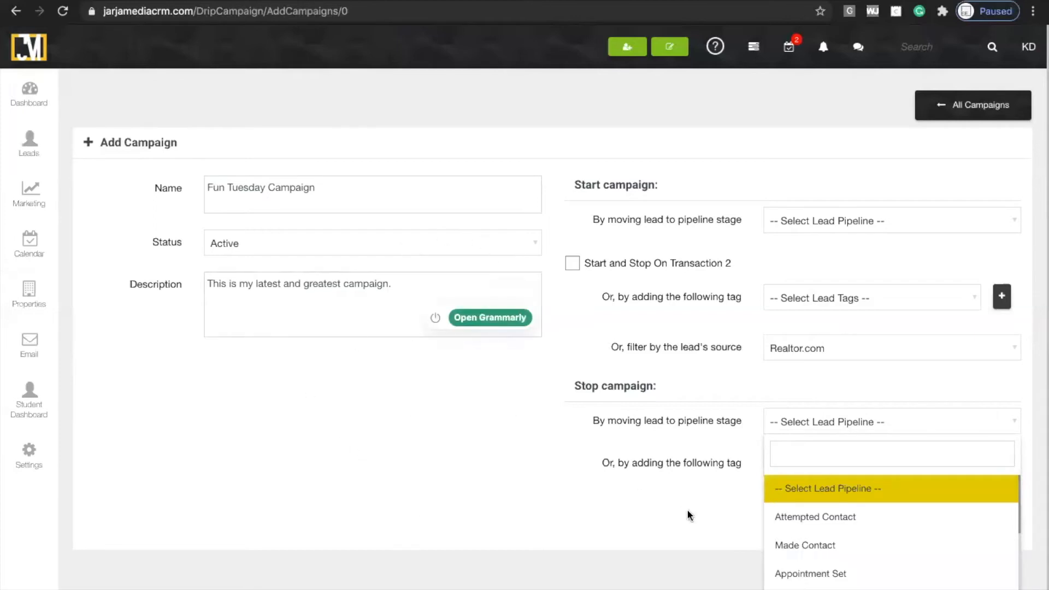
{"action": "scroll", "coordinate": [775, 535], "scroll_direction": "down", "scroll_amount": 3}
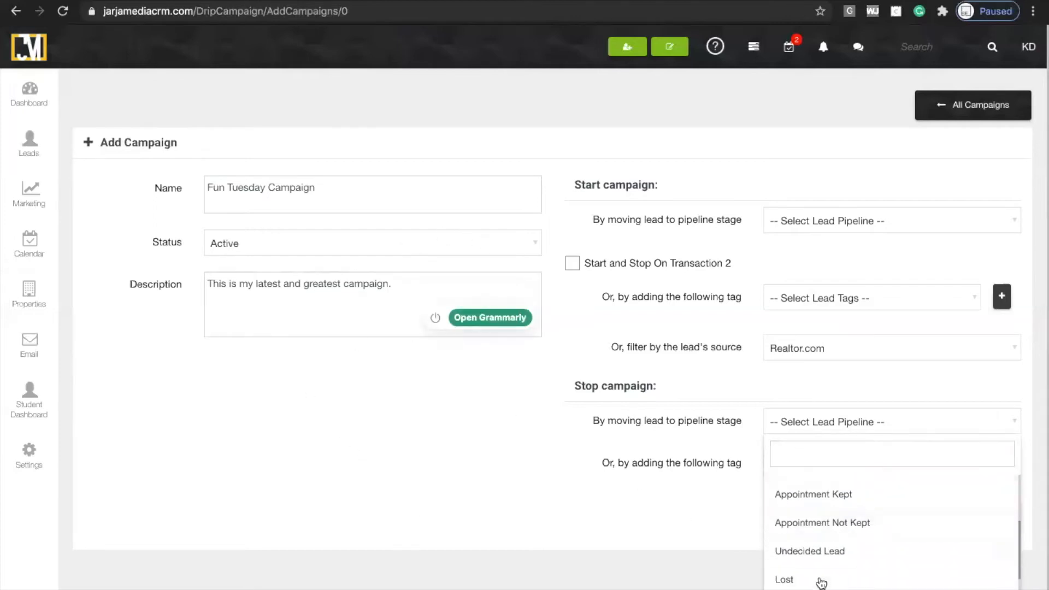
{"action": "scroll", "coordinate": [874, 541], "scroll_direction": "down", "scroll_amount": 1}
{"action": "left_click", "coordinate": [797, 543]}
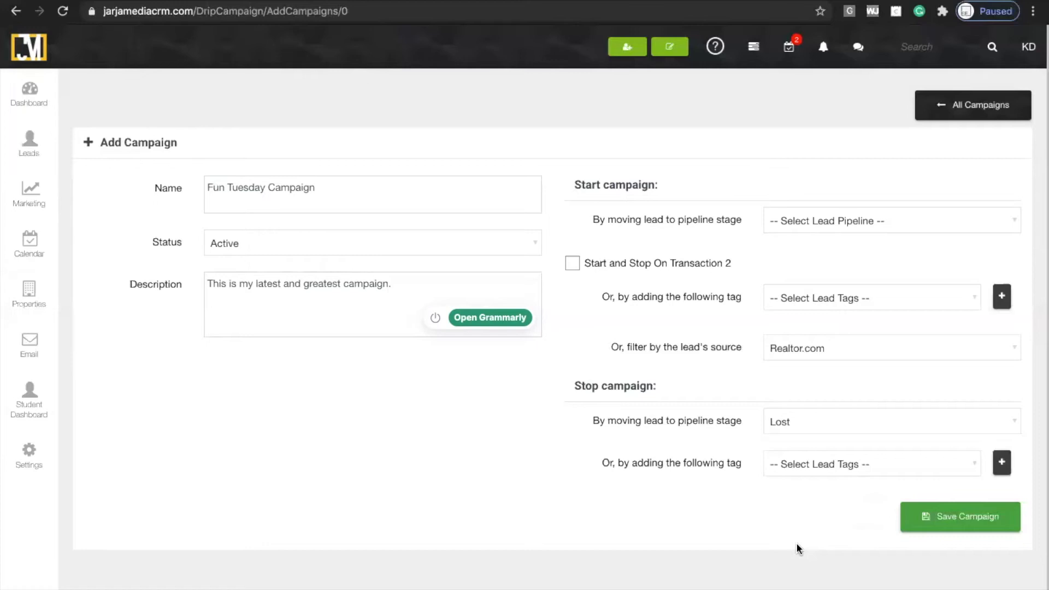
- Clear the pipeline stage that stops the campaign
{"action": "left_click", "coordinate": [798, 436]}
{"action": "scroll", "coordinate": [798, 513], "scroll_direction": "up", "scroll_amount": 3}
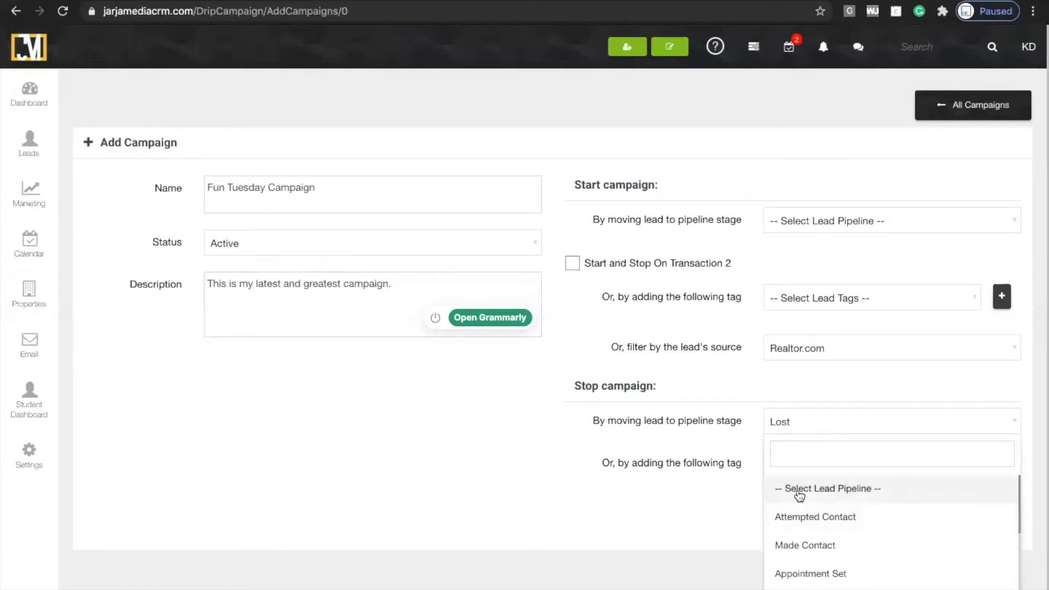
{"action": "left_click", "coordinate": [799, 494]}
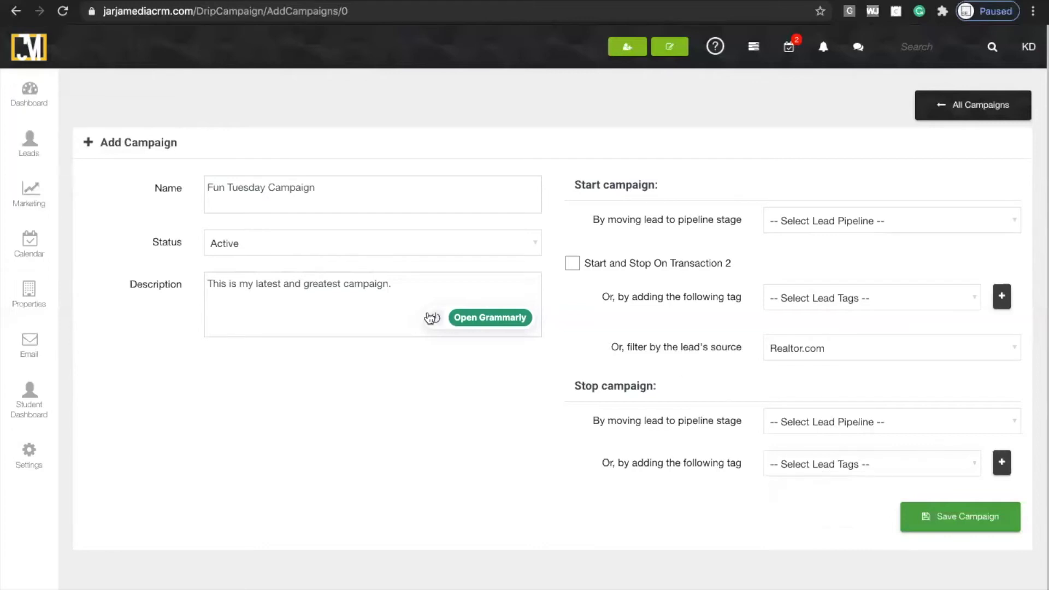
- Set the campaign to stop when the Past Client tag is added, and save the campaign
{"action": "left_click", "coordinate": [815, 472]}
{"action": "scroll", "coordinate": [791, 574], "scroll_direction": "down", "scroll_amount": 3}
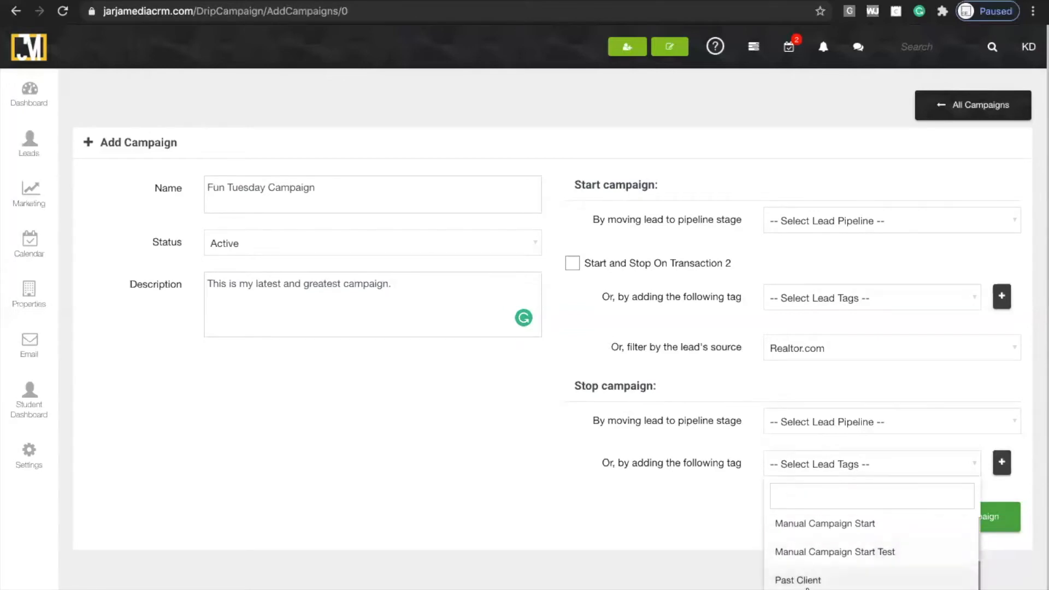
{"action": "left_click", "coordinate": [804, 578]}
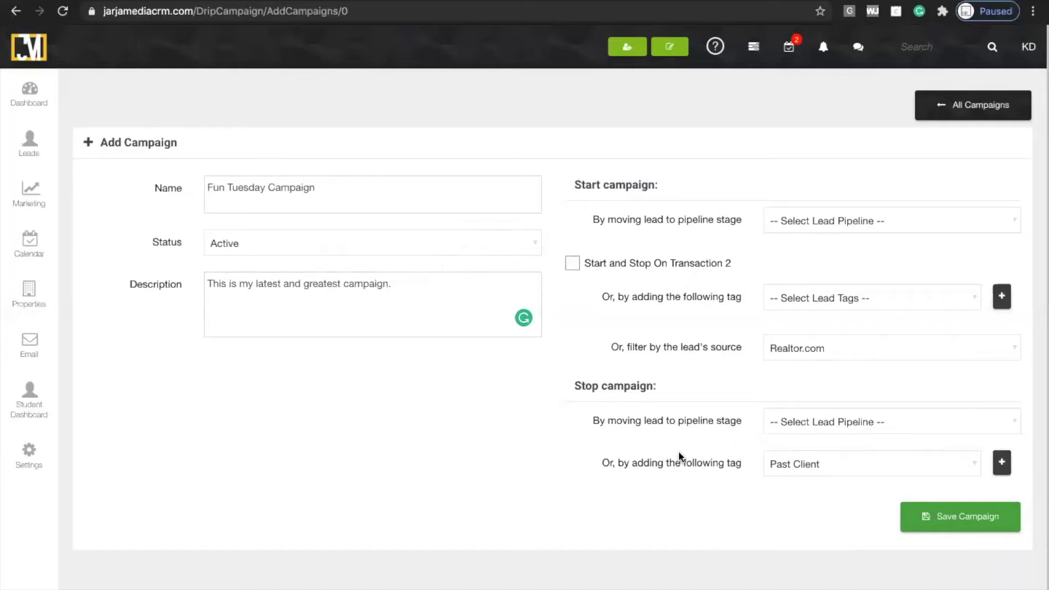
{"action": "left_click", "coordinate": [972, 522]}
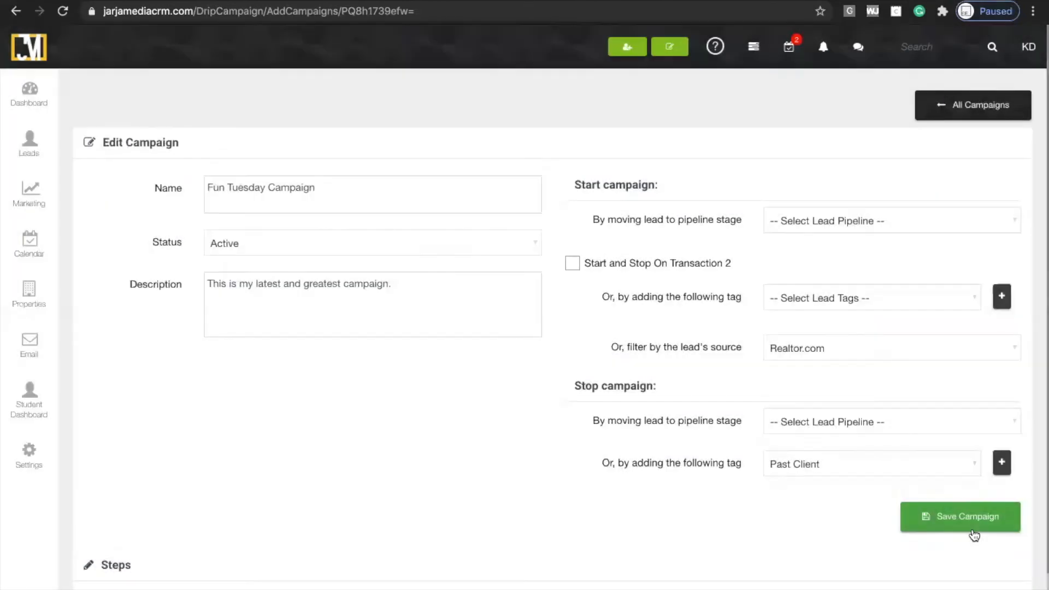
- Open the form for a new step in the saved campaign and look through its available action types
{"action": "scroll", "coordinate": [690, 569], "scroll_direction": "down", "scroll_amount": 1}
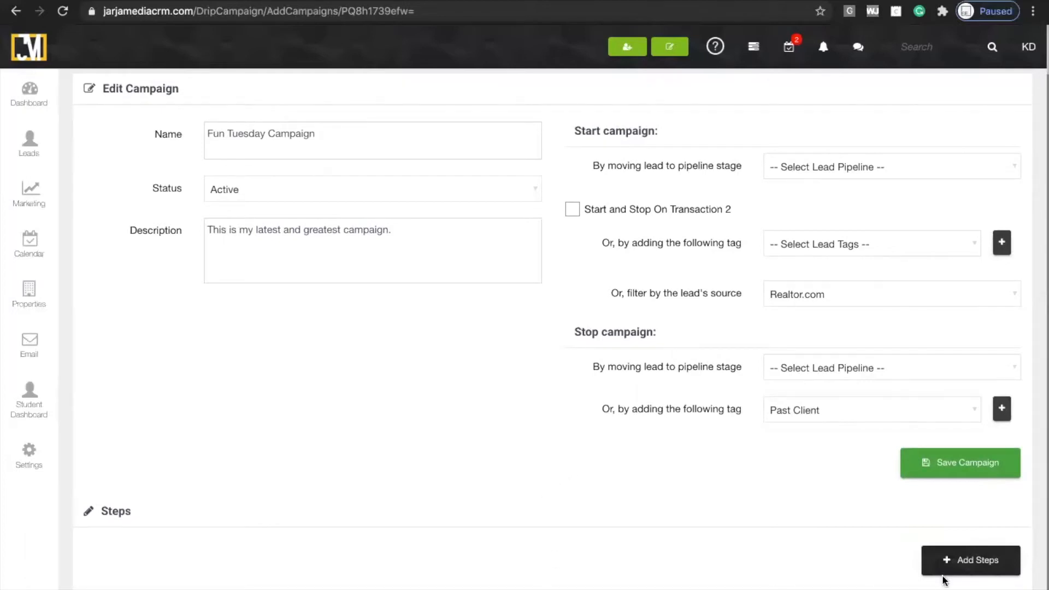
{"action": "left_click", "coordinate": [953, 563]}
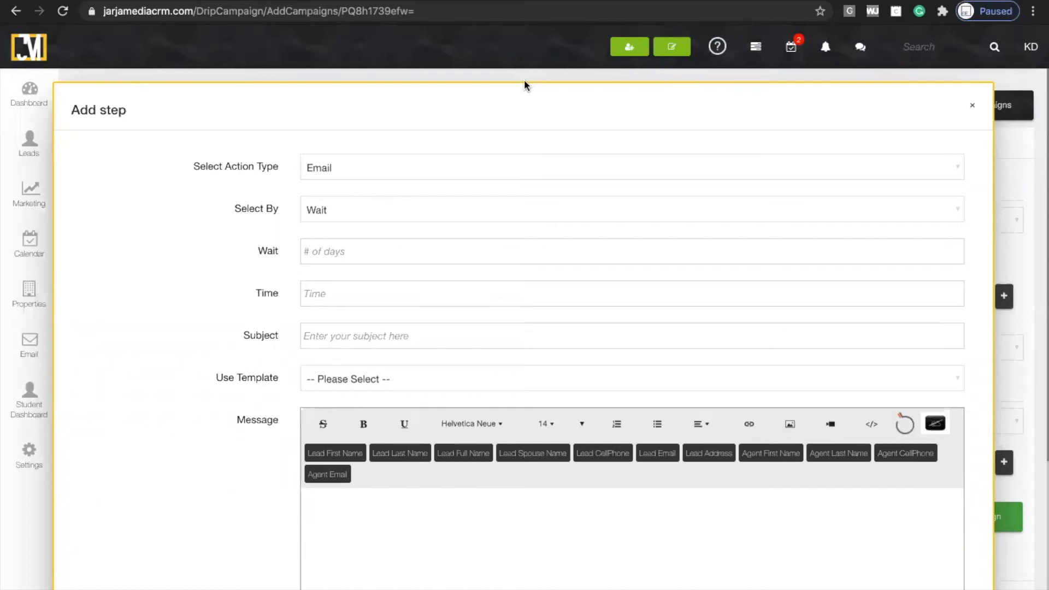
{"action": "left_click", "coordinate": [316, 167]}
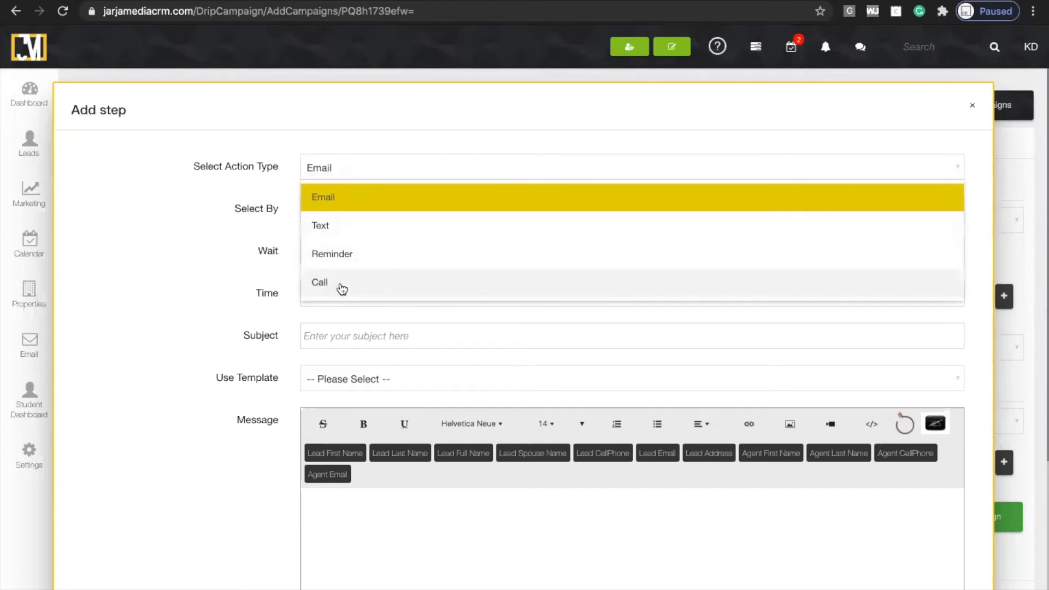
{"action": "left_click", "coordinate": [253, 238]}
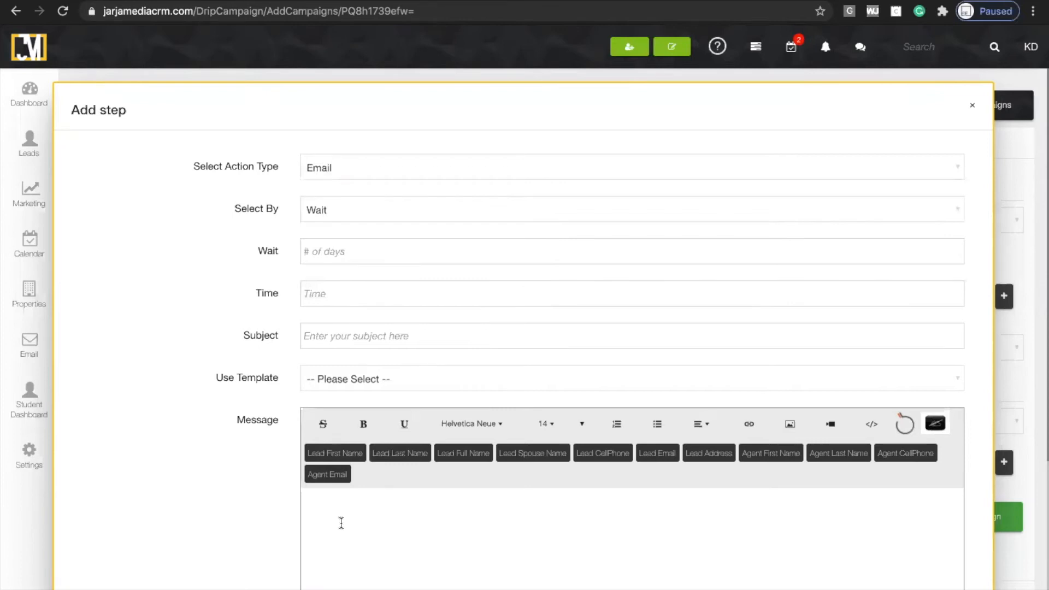
{"action": "scroll", "coordinate": [341, 522], "scroll_direction": "down", "scroll_amount": 1}
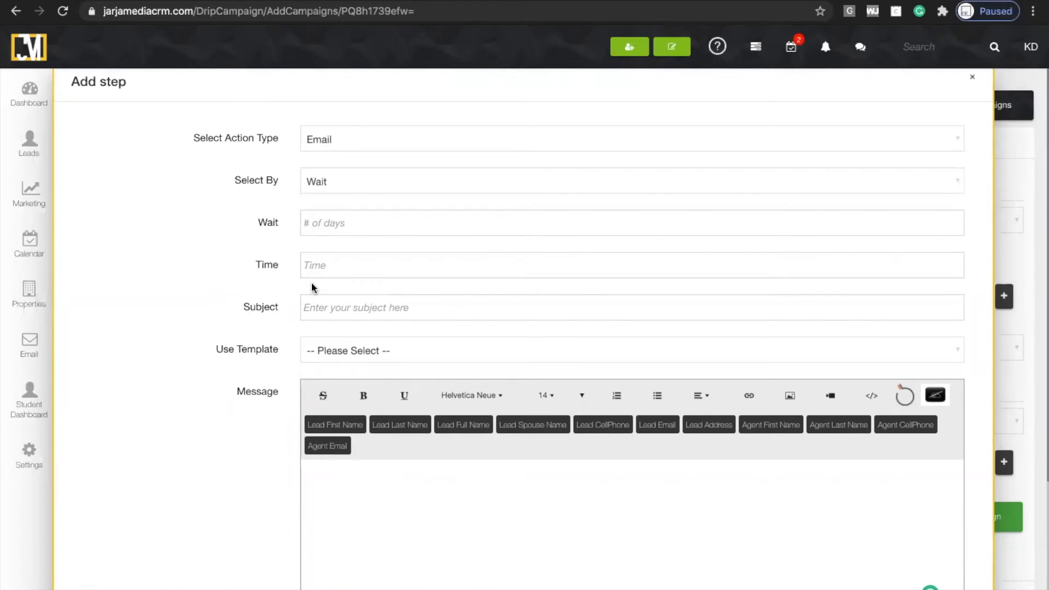
{"action": "left_click", "coordinate": [341, 133]}
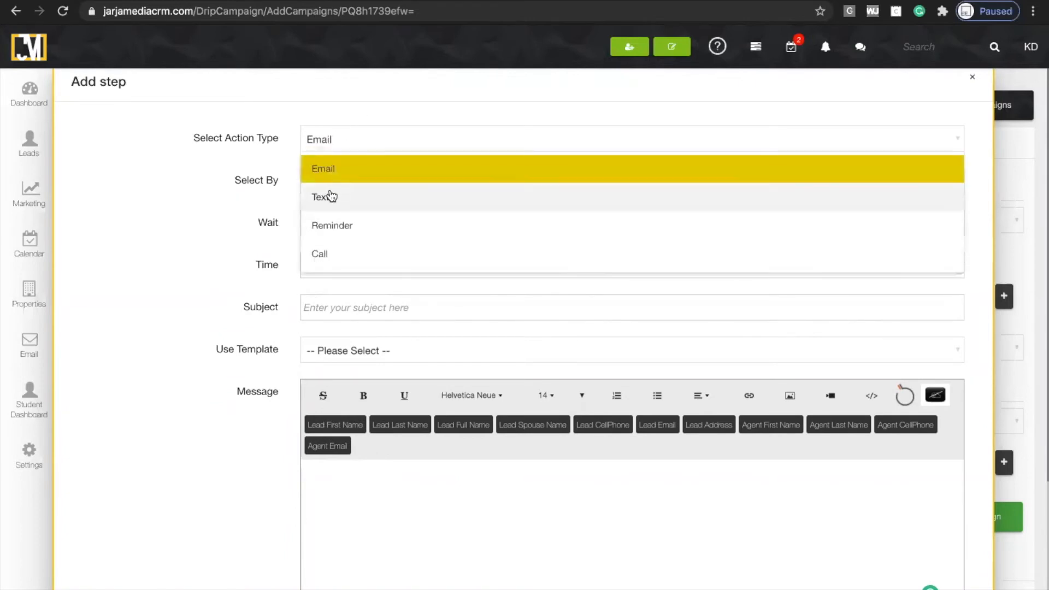
{"action": "left_click", "coordinate": [286, 202]}
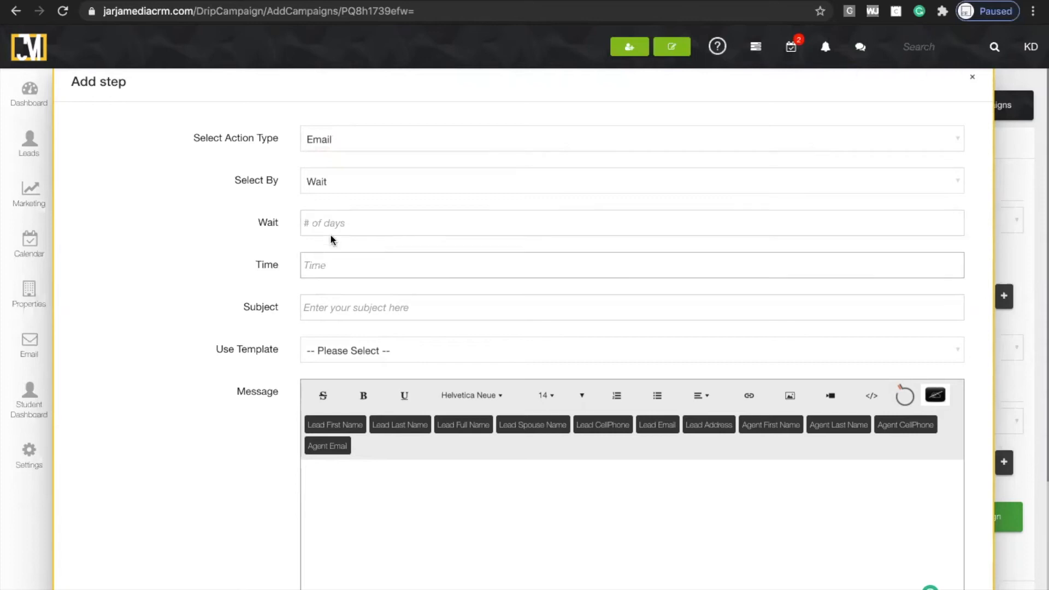
- Keep Email as the new step's action type and schedule it by date for 10/31/2021
{"action": "left_click", "coordinate": [304, 140]}
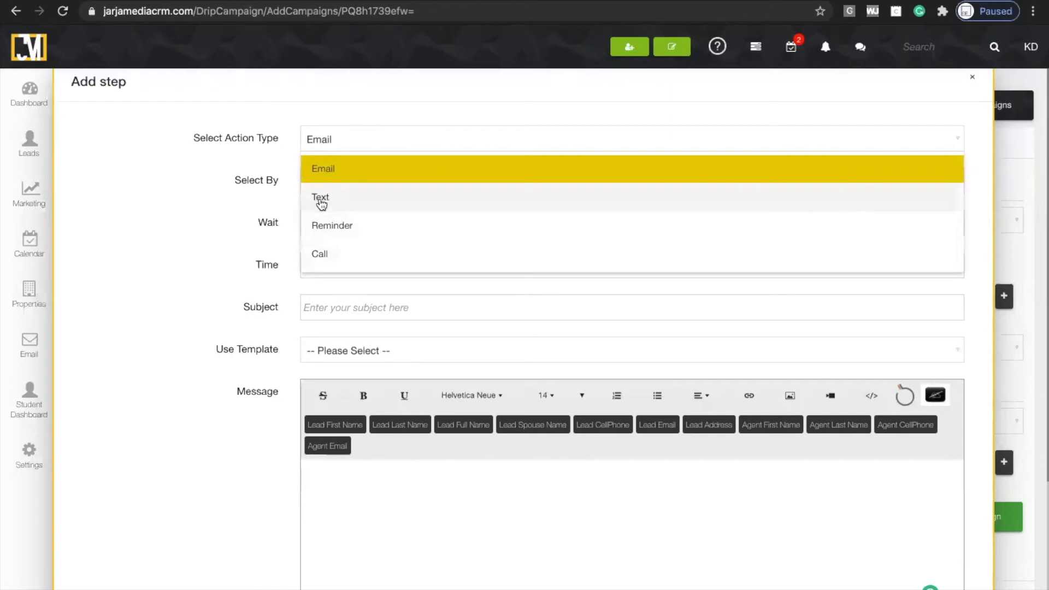
{"action": "left_click", "coordinate": [346, 165]}
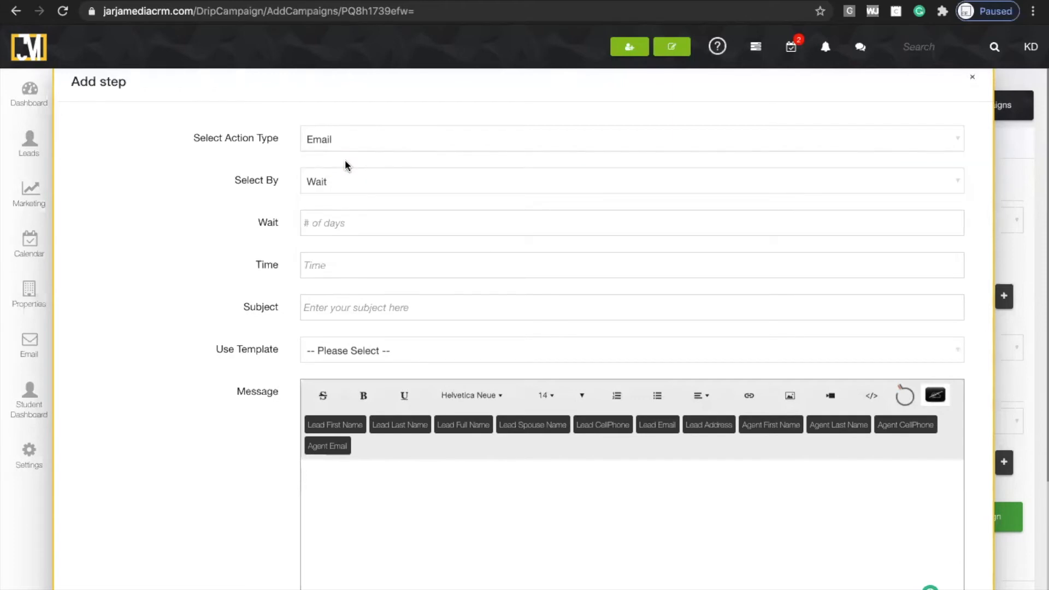
{"action": "left_click", "coordinate": [326, 180]}
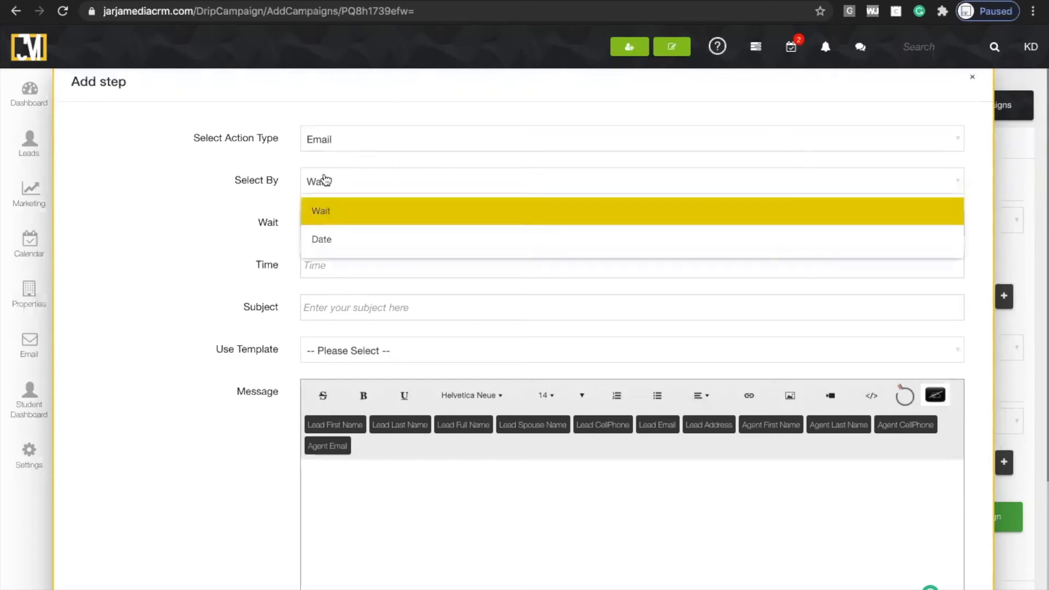
{"action": "left_click", "coordinate": [327, 239]}
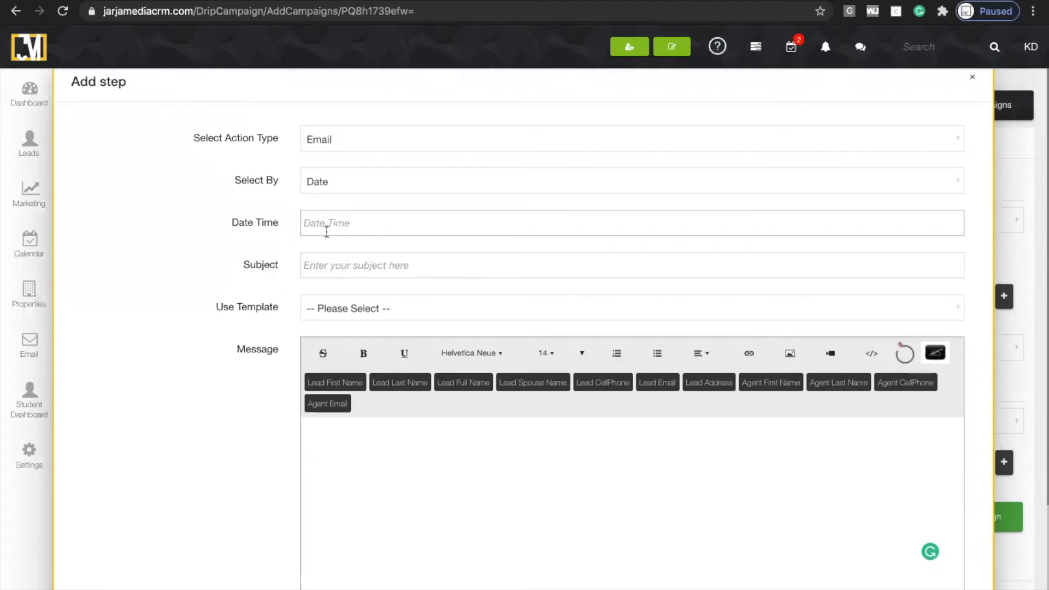
{"action": "scroll", "coordinate": [334, 262], "scroll_direction": "up", "scroll_amount": 1}
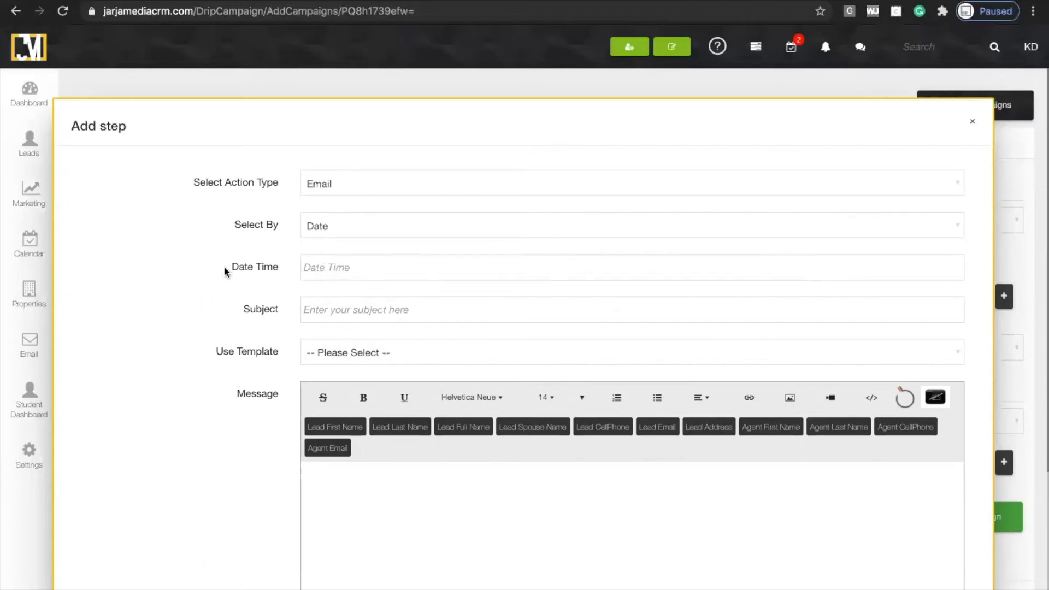
{"action": "left_click", "coordinate": [339, 269]}
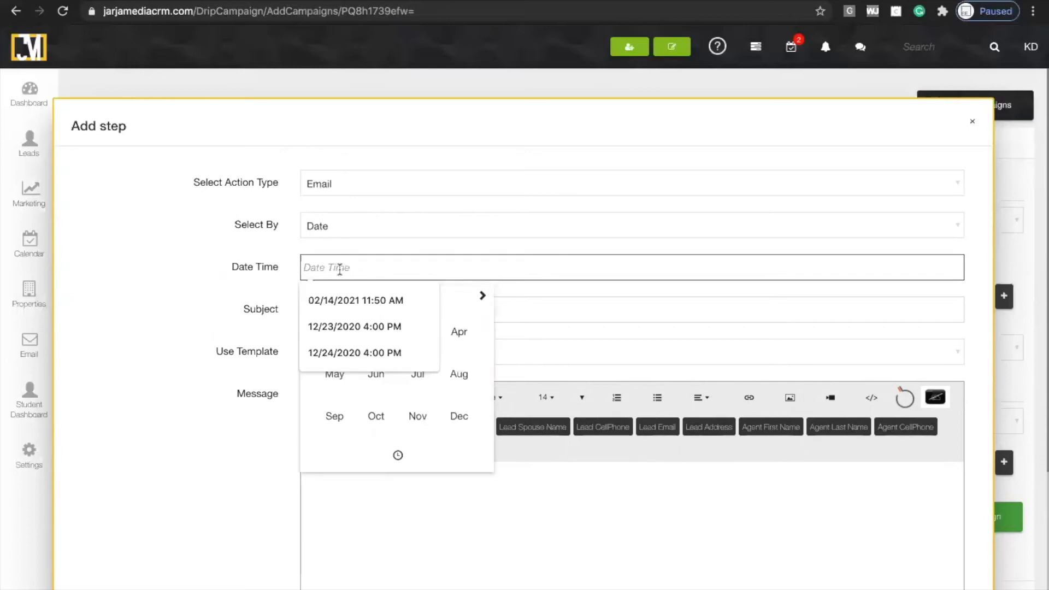
{"action": "left_click", "coordinate": [376, 417]}
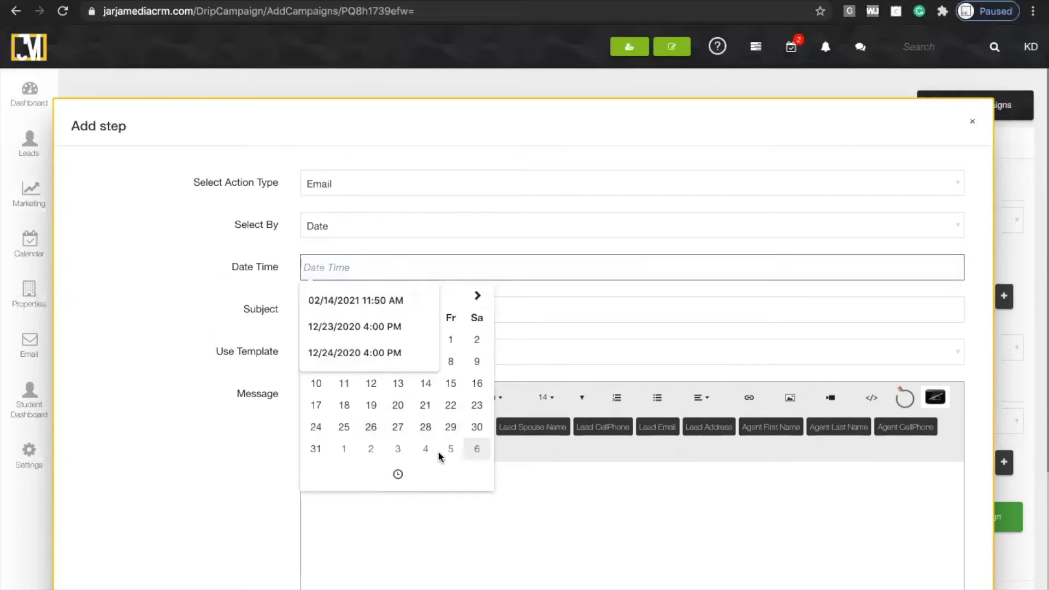
{"action": "left_click", "coordinate": [316, 449]}
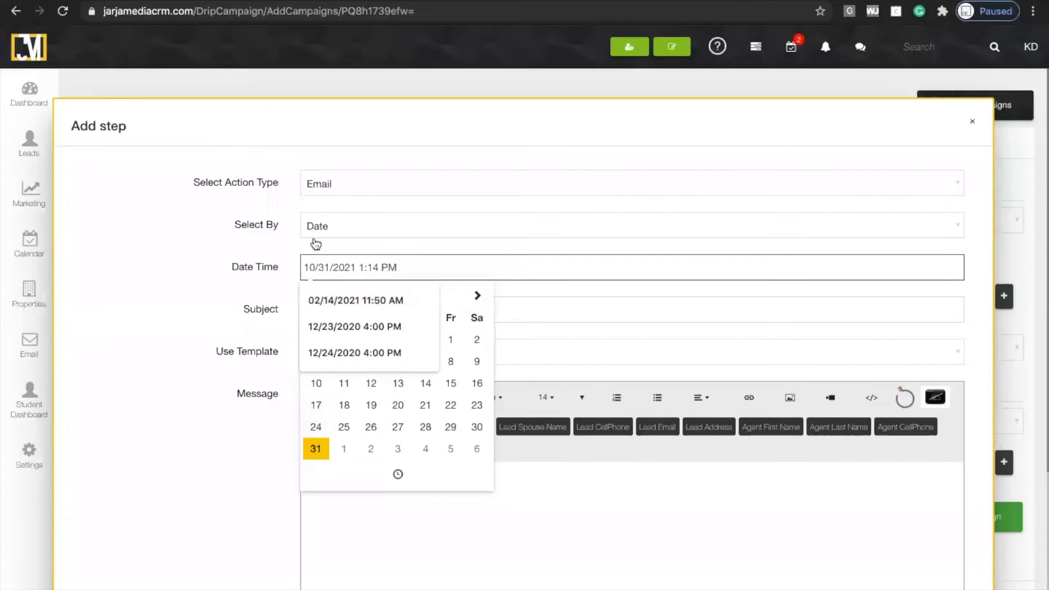
- Set the send time of the dated email step to 7:00 PM
{"action": "left_click", "coordinate": [364, 268]}
{"action": "key", "text": "BackSpace"}
{"action": "type", "text": "7"}
{"action": "left_click", "coordinate": [381, 265]}
{"action": "key", "text": "BackSpace"}
{"action": "key", "text": "BackSpace"}
{"action": "key", "text": "BackSpace"}
{"action": "type", "text": "00"}
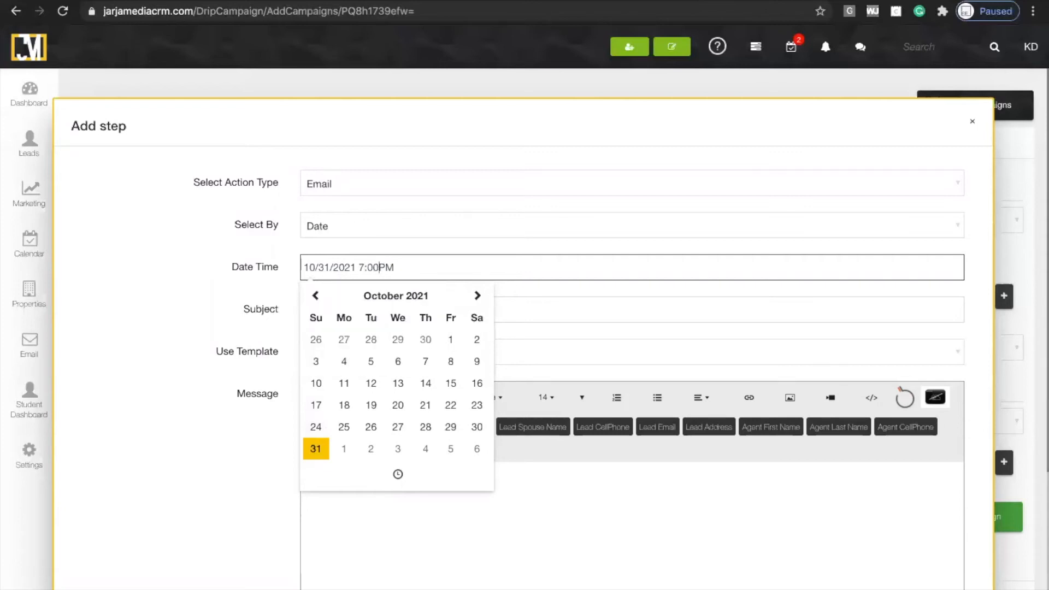
{"action": "left_click", "coordinate": [234, 249]}
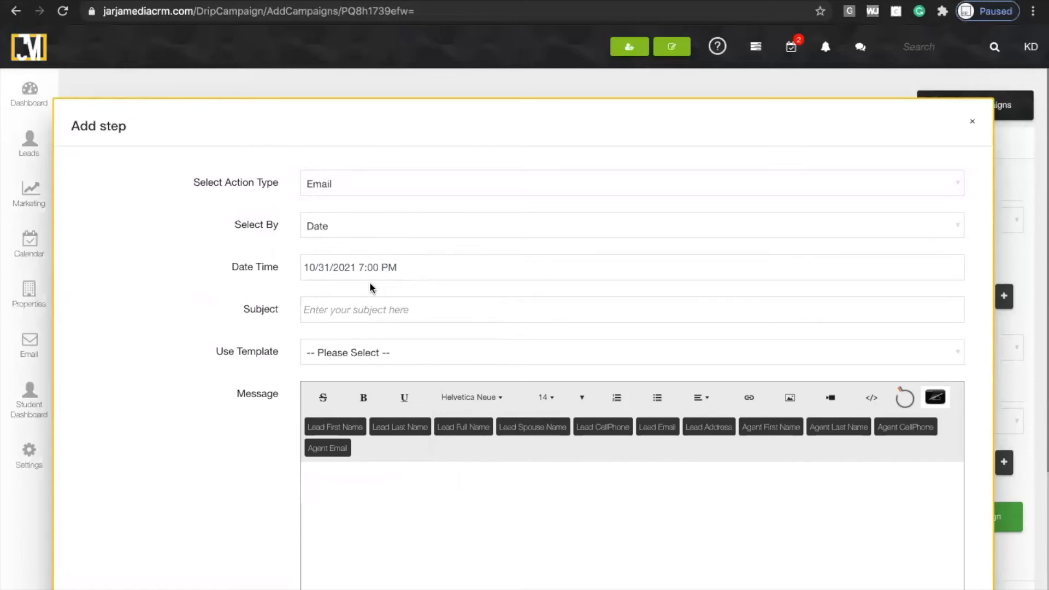
- Schedule the email step by waiting period instead of date, with a wait of 2 days
{"action": "left_click", "coordinate": [336, 236]}
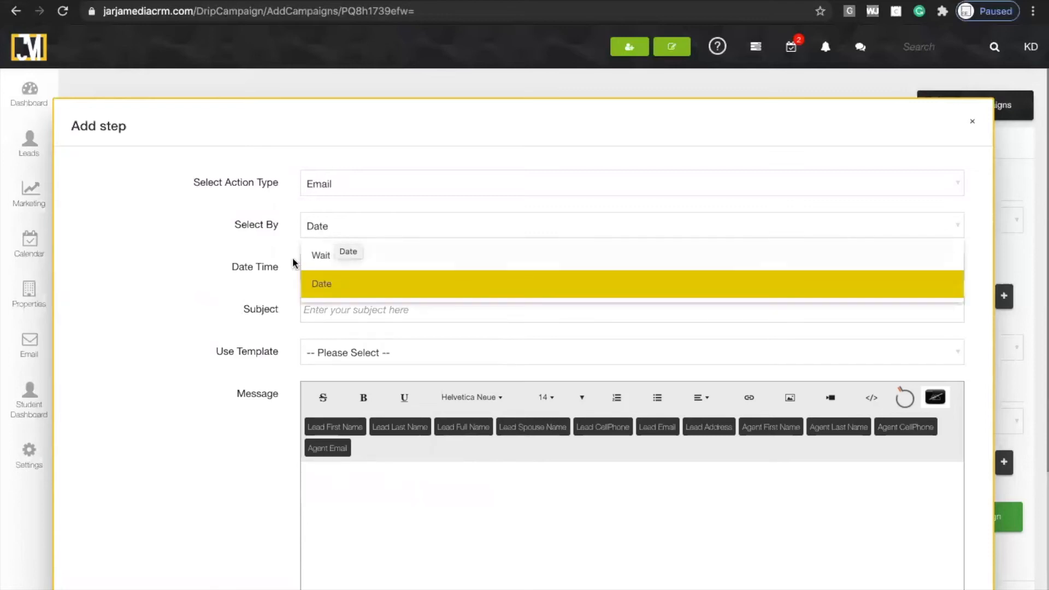
{"action": "left_click", "coordinate": [324, 256]}
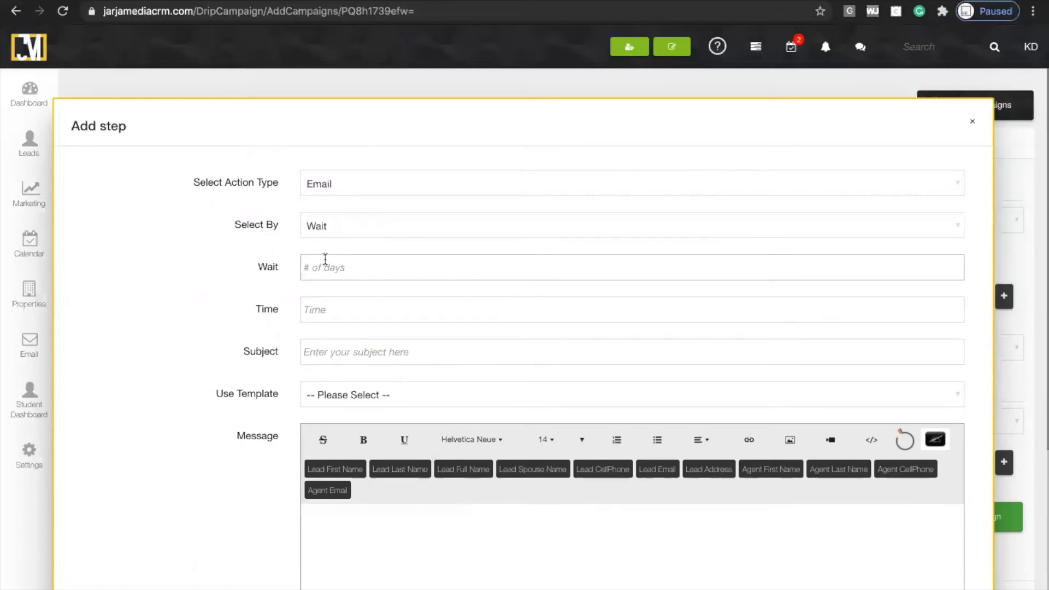
{"action": "left_click", "coordinate": [313, 267]}
{"action": "type", "text": "0"}
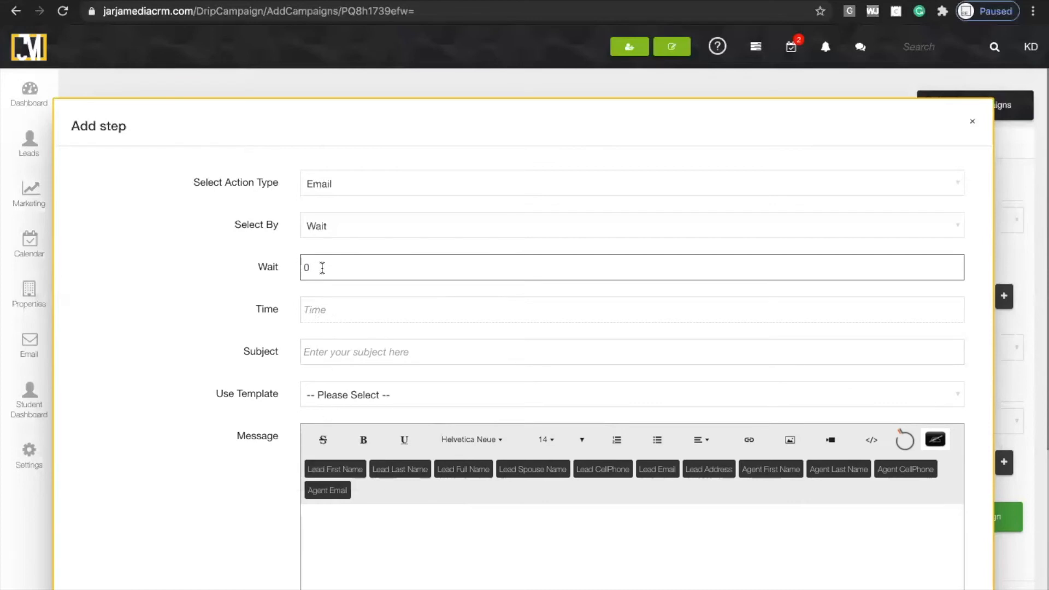
{"action": "key", "text": "BackSpace"}
{"action": "type", "text": "2"}
- Set the email step's send time to 05:00 PM
{"action": "left_click", "coordinate": [311, 309]}
{"action": "left_click", "coordinate": [326, 365]}
{"action": "left_click", "coordinate": [327, 365]}
{"action": "left_click", "coordinate": [326, 365]}
{"action": "left_click", "coordinate": [326, 365]}
{"action": "left_click", "coordinate": [327, 365]}
{"action": "left_click", "coordinate": [470, 423]}
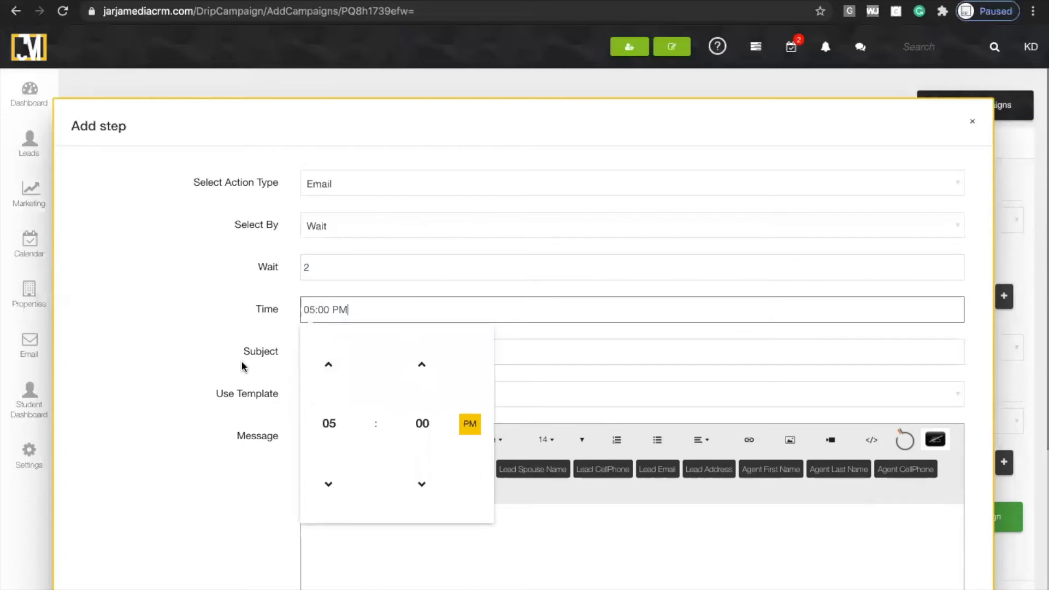
{"action": "left_click", "coordinate": [244, 366]}
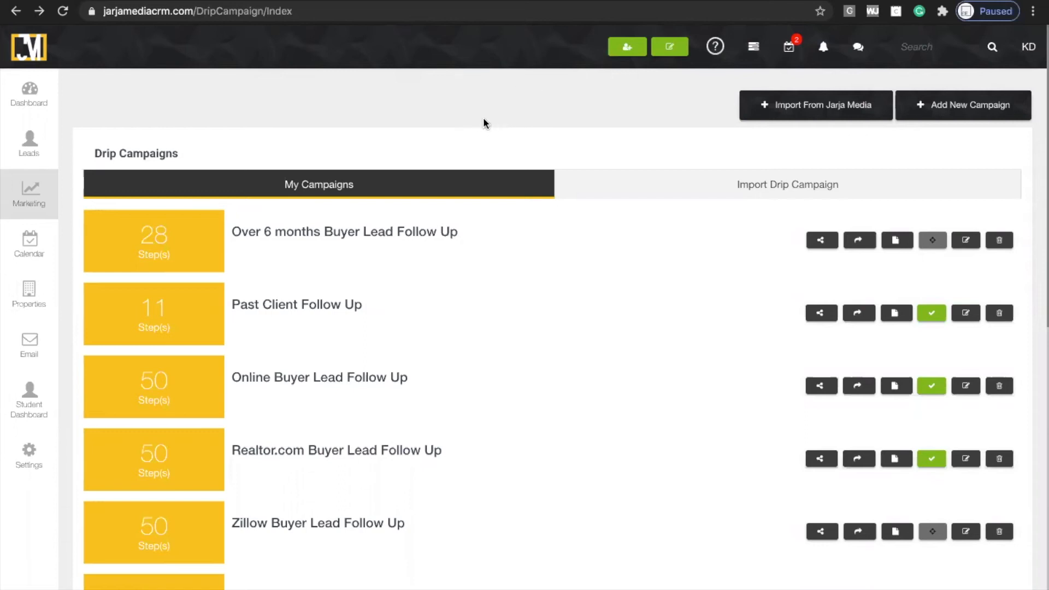
- Examine the steps of the importable Online Seller Lead Follow Up campaign and preview its Shoot a video step
{"action": "left_click", "coordinate": [710, 186]}
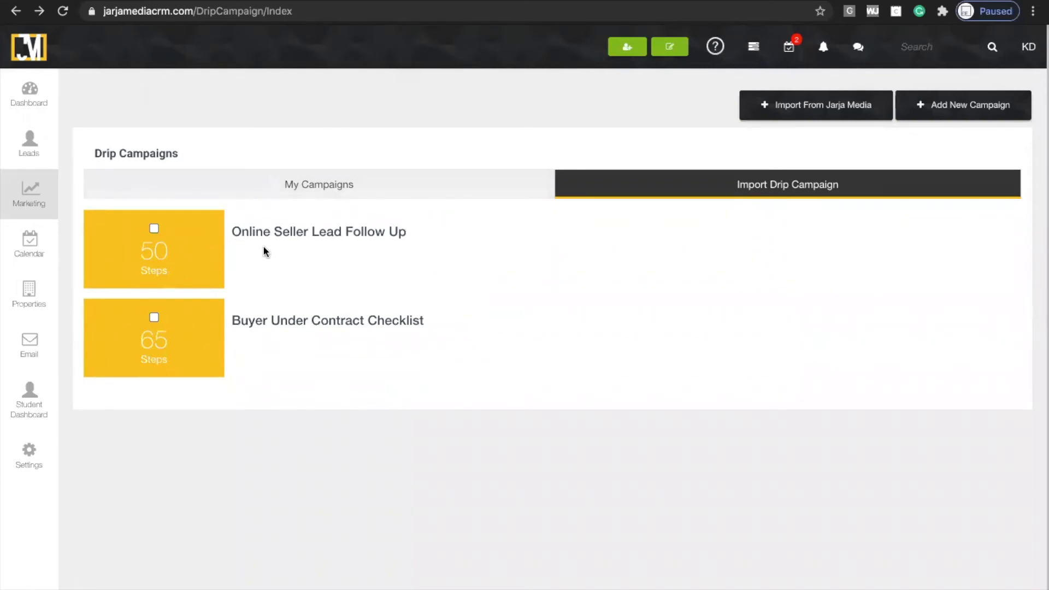
{"action": "left_click", "coordinate": [154, 262]}
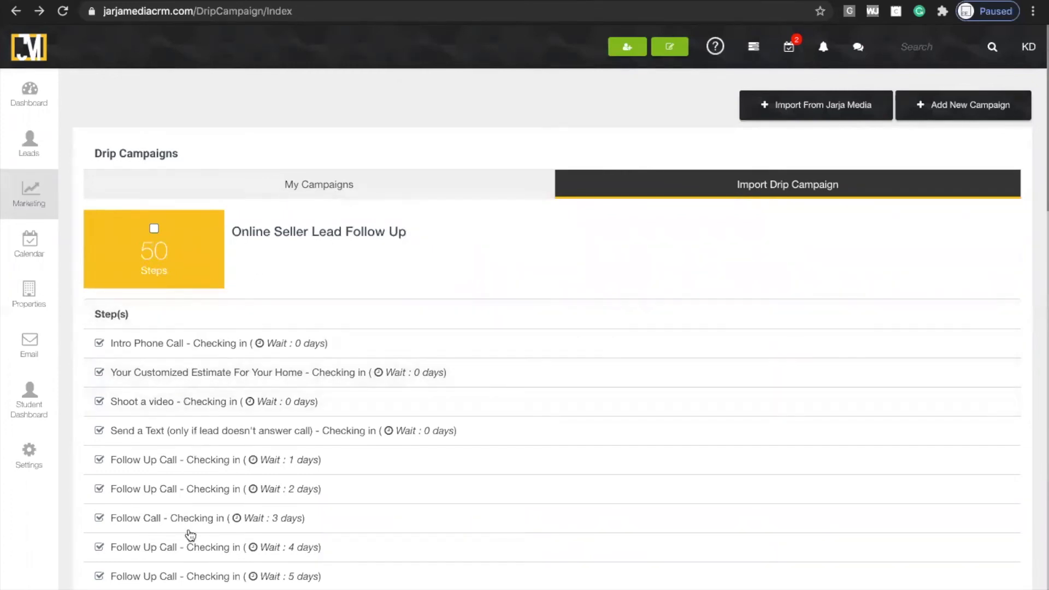
{"action": "scroll", "coordinate": [200, 430], "scroll_direction": "down", "scroll_amount": 1}
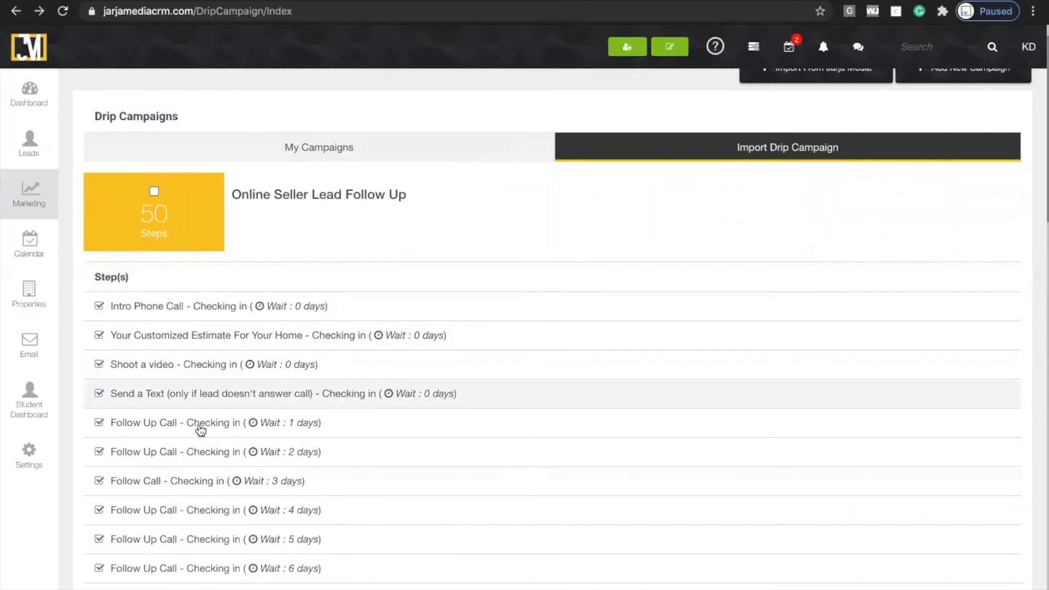
{"action": "left_click", "coordinate": [175, 359]}
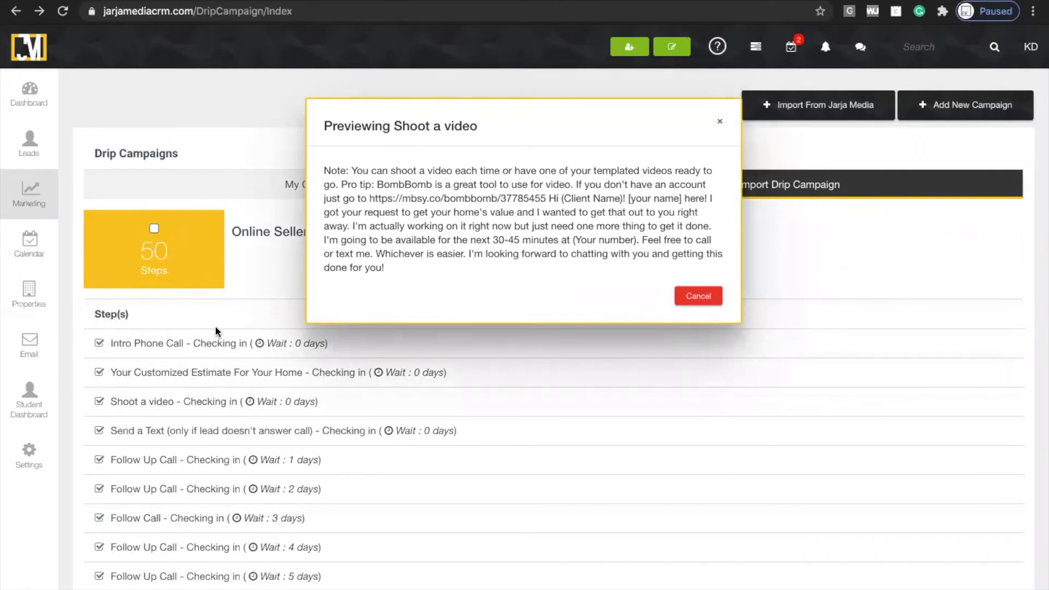
{"action": "left_click", "coordinate": [719, 121]}
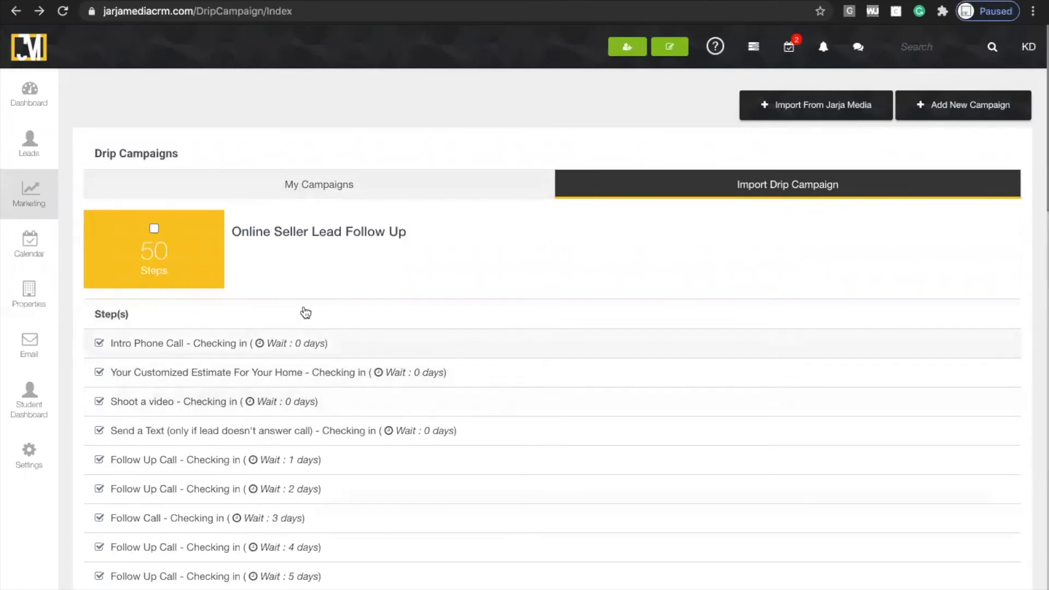
- Import the Online Seller Lead Follow Up campaign from Jarja Media, check the remaining importable campaigns, and return to the account's own campaigns
{"action": "left_click", "coordinate": [154, 229]}
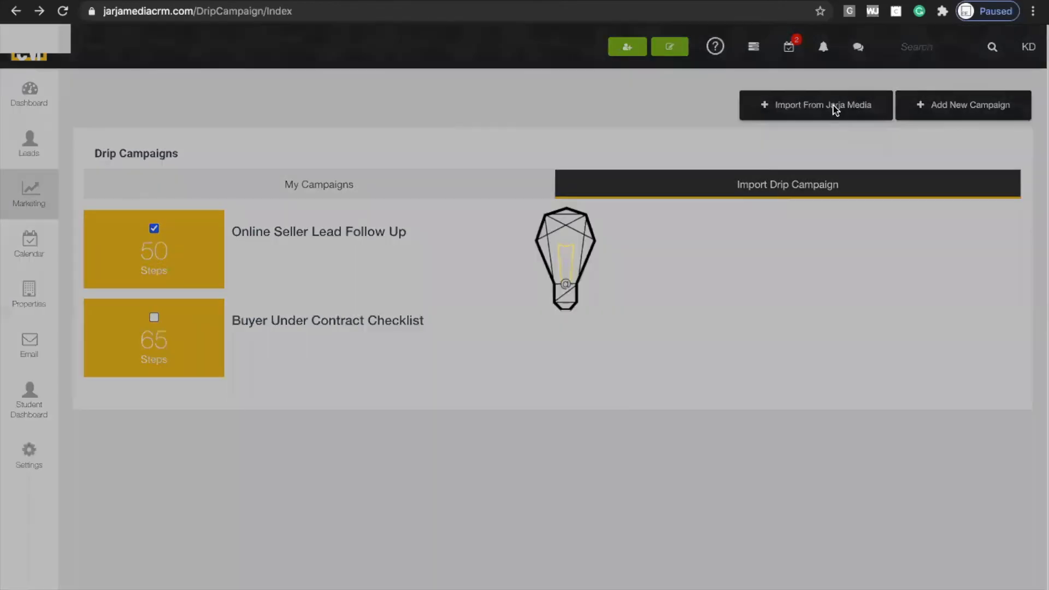
{"action": "left_click", "coordinate": [836, 109]}
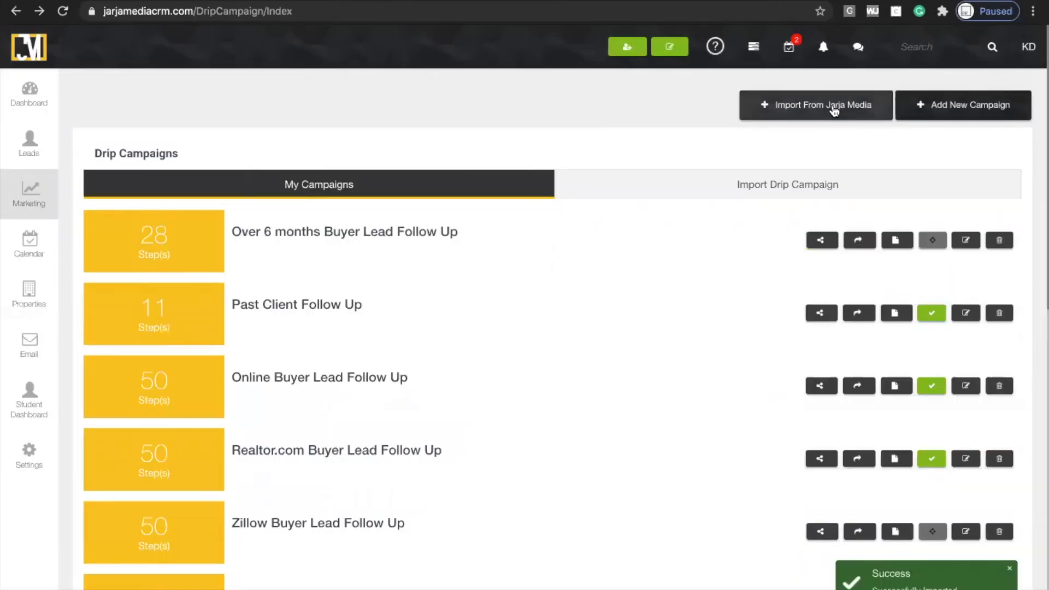
{"action": "left_click", "coordinate": [762, 186]}
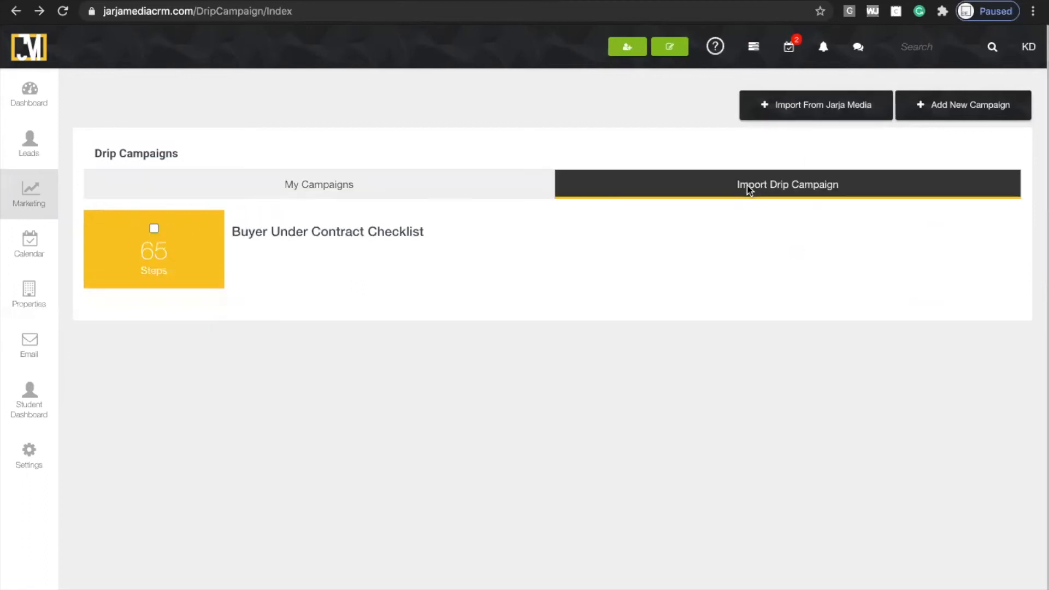
{"action": "left_click", "coordinate": [429, 187]}
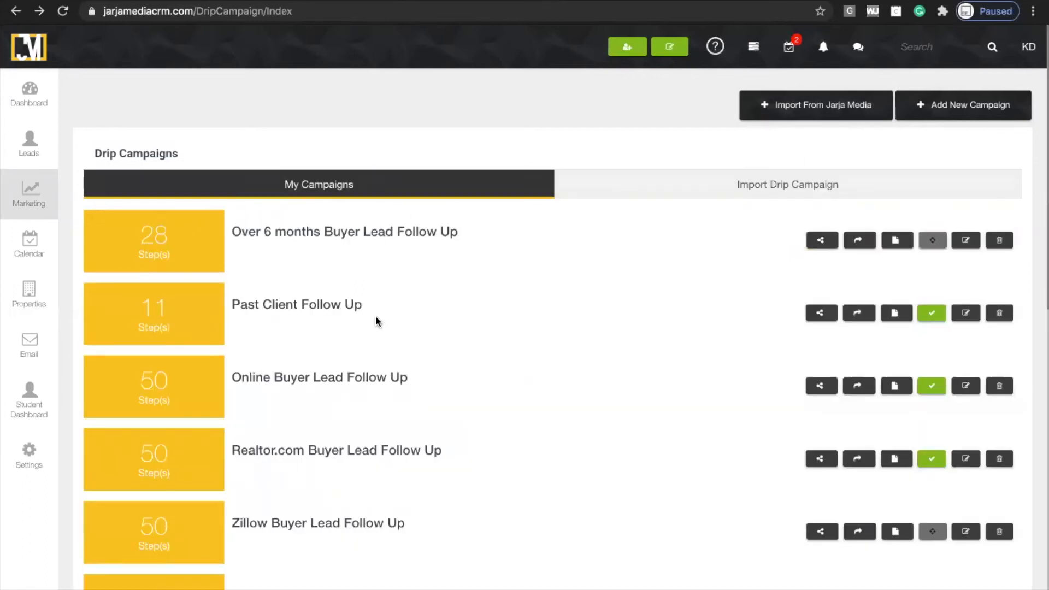
- Bring up the activation confirmation for the Over 6 months Buyer Lead Follow Up campaign and dismiss it
{"action": "scroll", "coordinate": [293, 437], "scroll_direction": "down", "scroll_amount": 4}
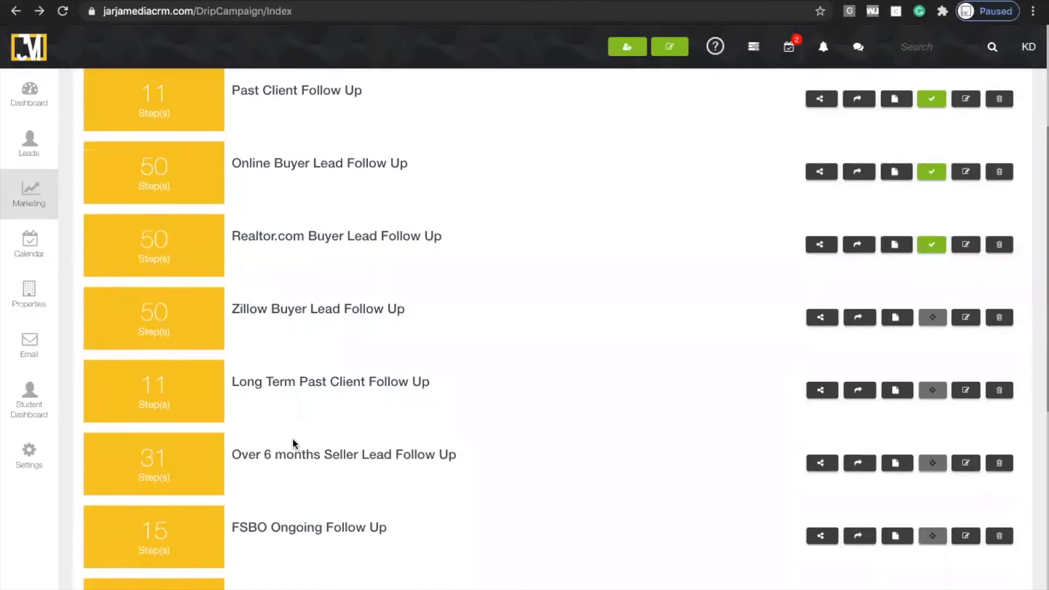
{"action": "scroll", "coordinate": [293, 443], "scroll_direction": "up", "scroll_amount": 3}
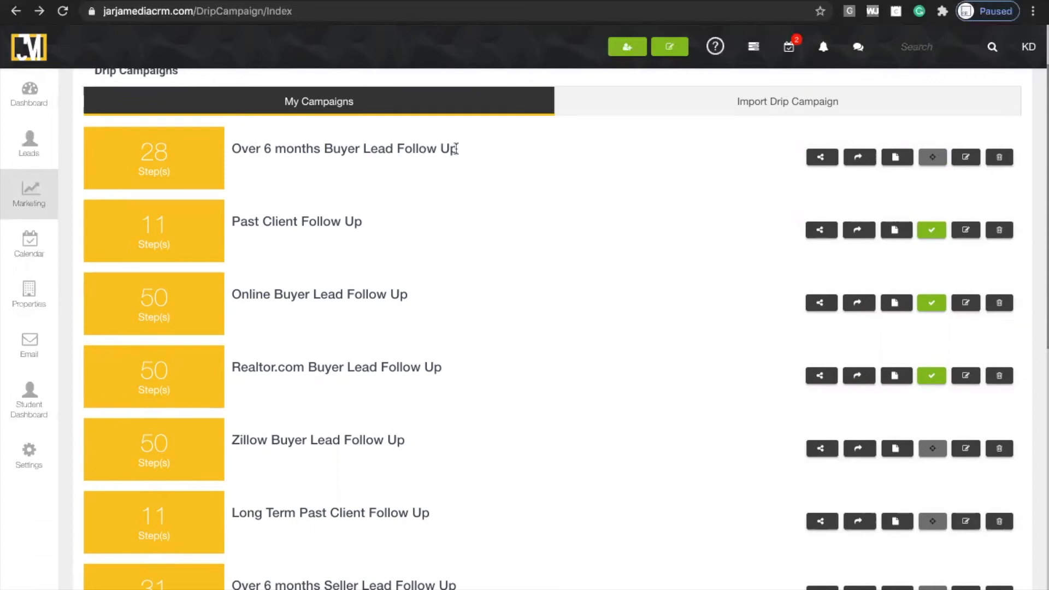
{"action": "left_click", "coordinate": [932, 157]}
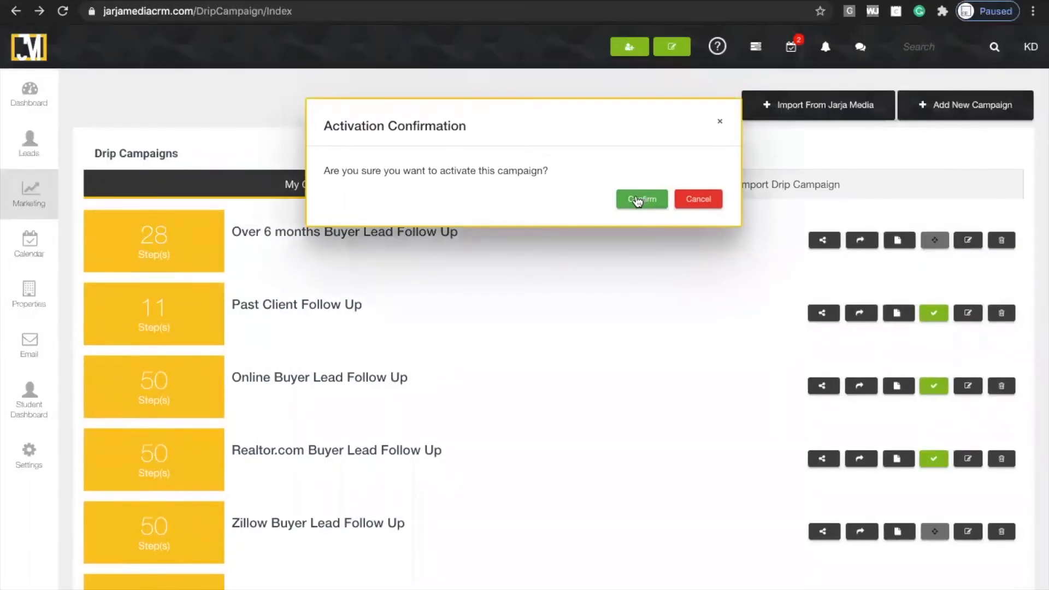
{"action": "left_click", "coordinate": [698, 201]}
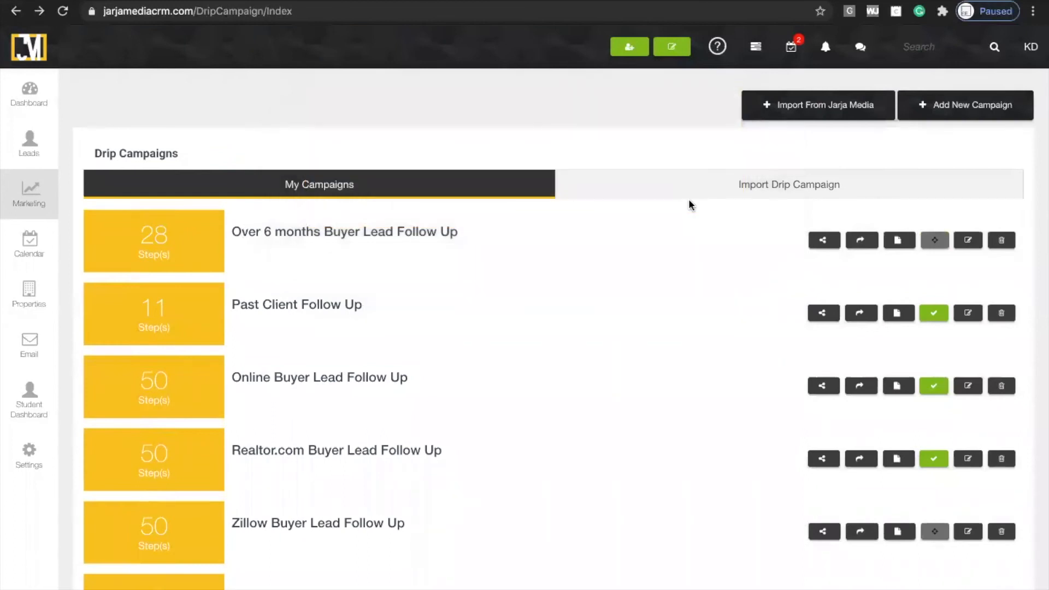
- Open the Over 6 months Buyer Lead Follow Up campaign for editing and set its status to Active
{"action": "left_click", "coordinate": [191, 237]}
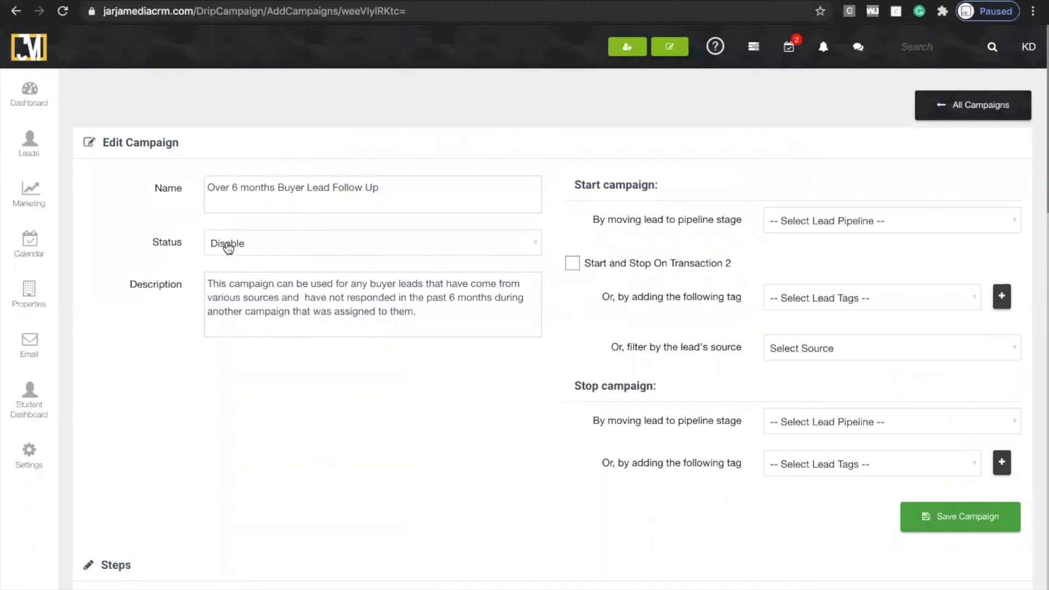
{"action": "left_click", "coordinate": [230, 245]}
{"action": "left_click", "coordinate": [251, 272]}
- Review the settings and message of the "Be the first to see new listings!" email step, and look through the campaign's step list
{"action": "scroll", "coordinate": [457, 488], "scroll_direction": "down", "scroll_amount": 6}
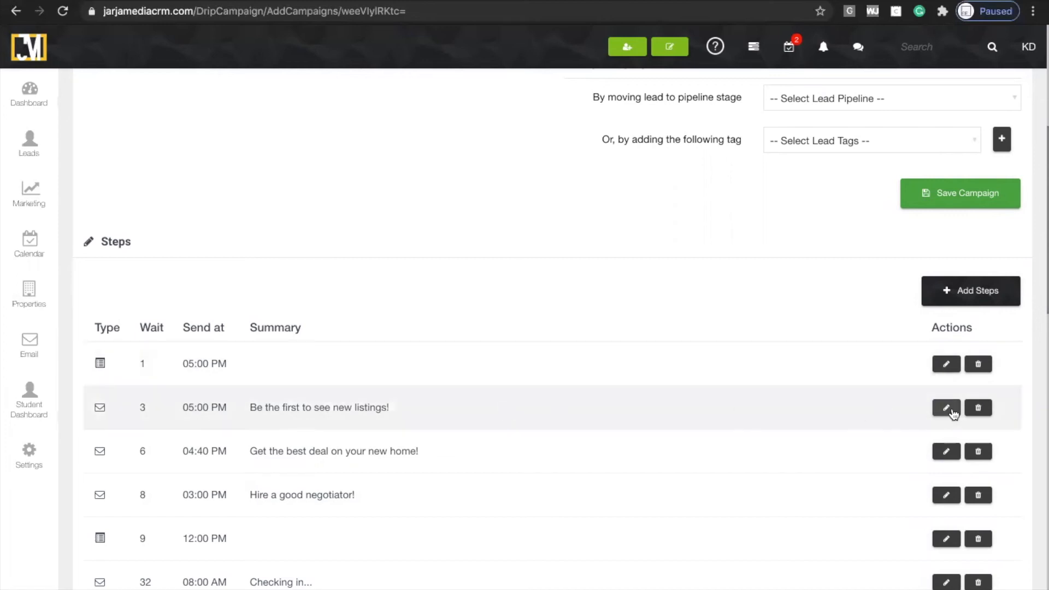
{"action": "left_click", "coordinate": [951, 412]}
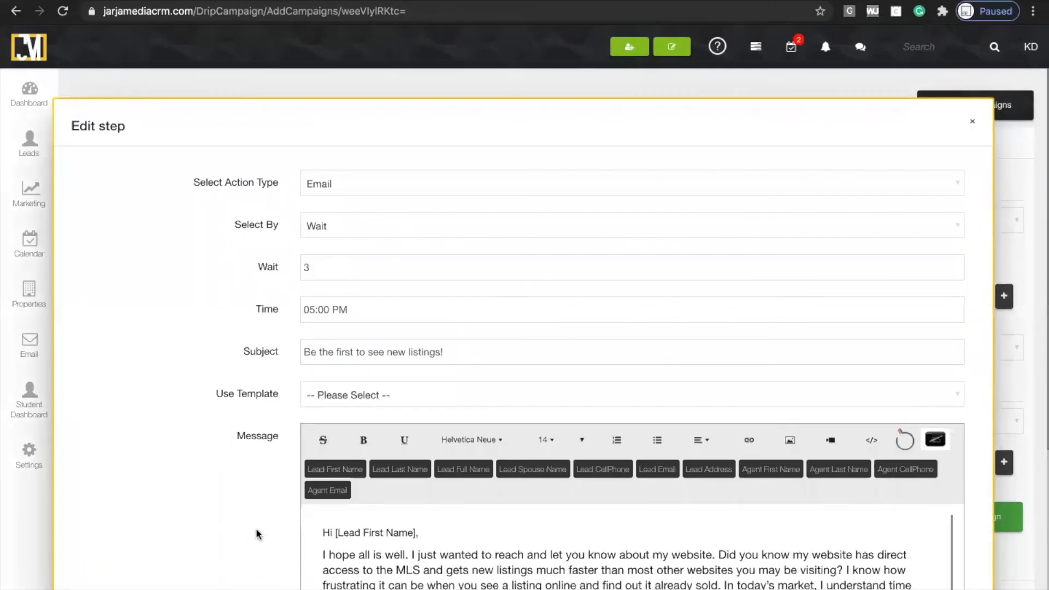
{"action": "scroll", "coordinate": [372, 478], "scroll_direction": "down", "scroll_amount": 2}
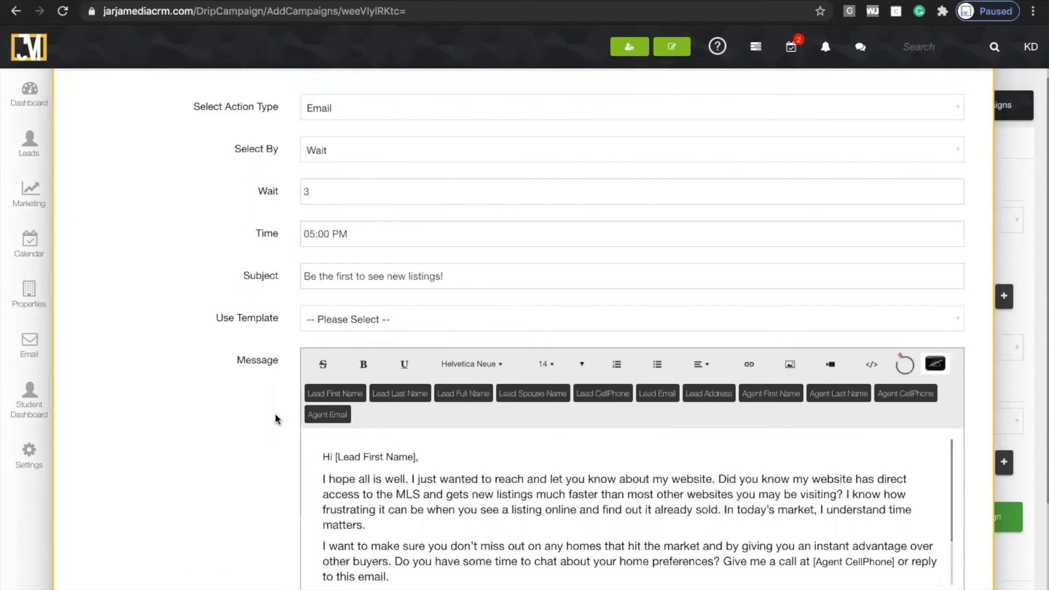
{"action": "scroll", "coordinate": [257, 409], "scroll_direction": "down", "scroll_amount": 1}
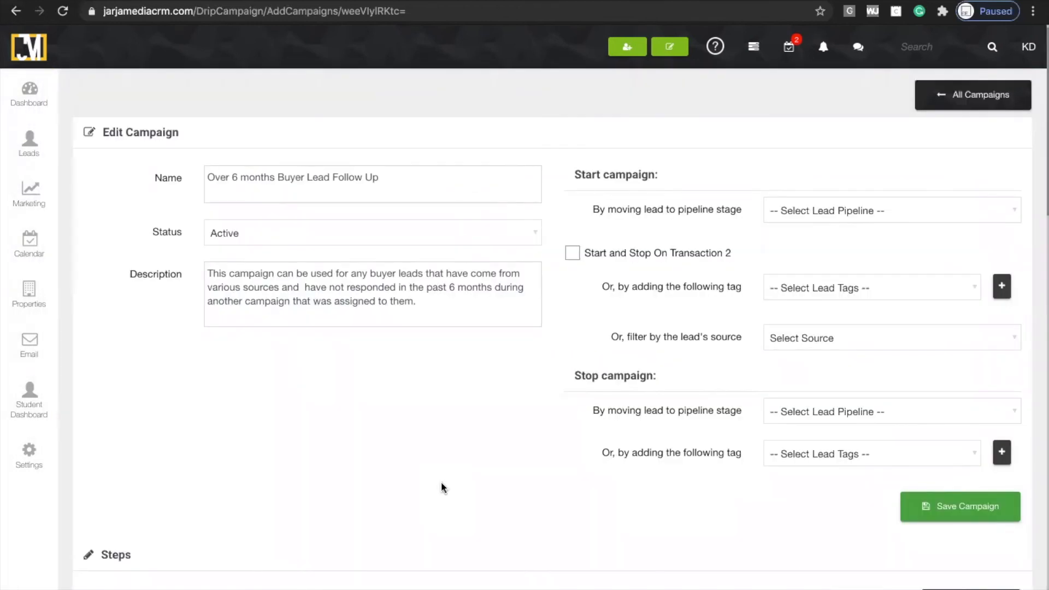
{"action": "scroll", "coordinate": [443, 486], "scroll_direction": "down", "scroll_amount": 4}
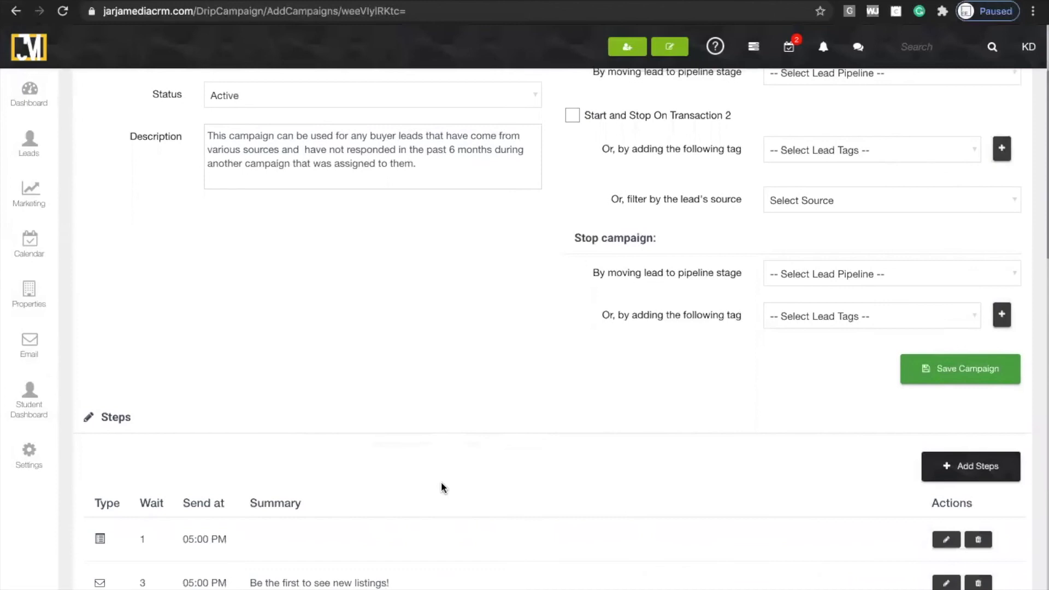
{"action": "scroll", "coordinate": [442, 486], "scroll_direction": "down", "scroll_amount": 2}
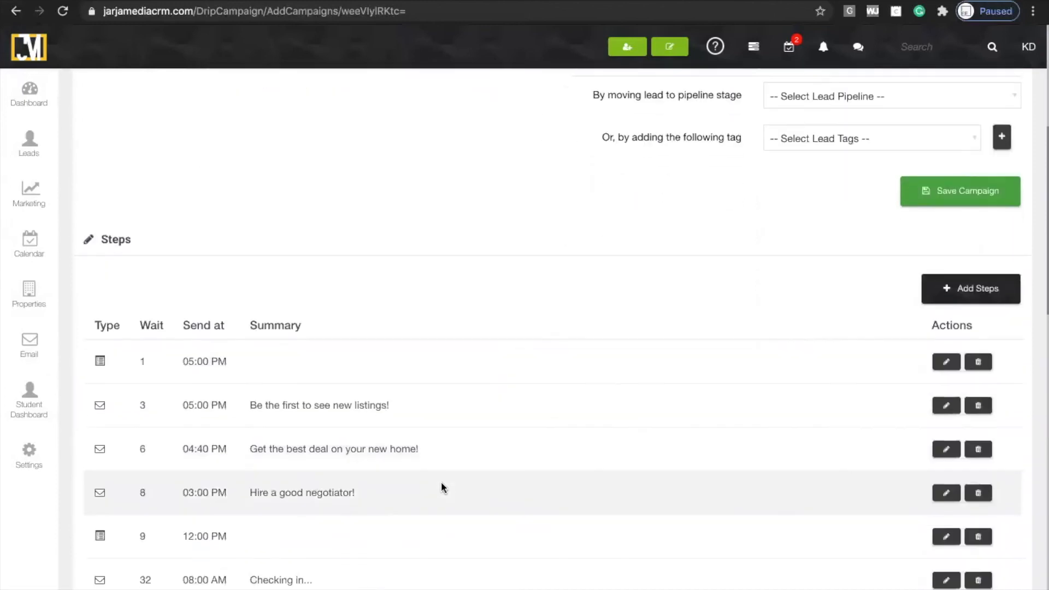
{"action": "scroll", "coordinate": [448, 481], "scroll_direction": "down", "scroll_amount": 1}
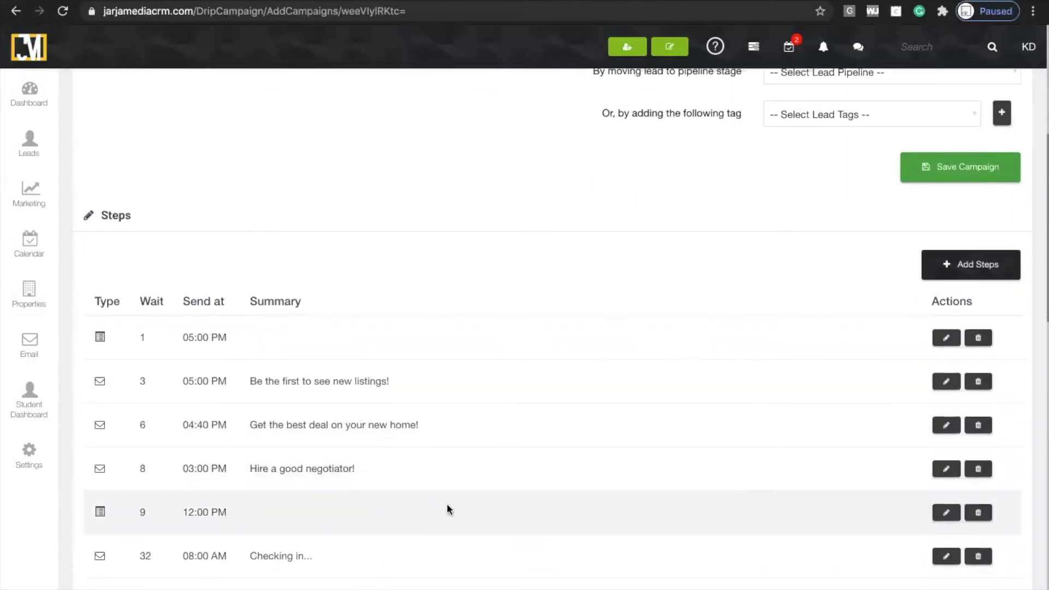
{"action": "scroll", "coordinate": [448, 500], "scroll_direction": "down", "scroll_amount": 2}
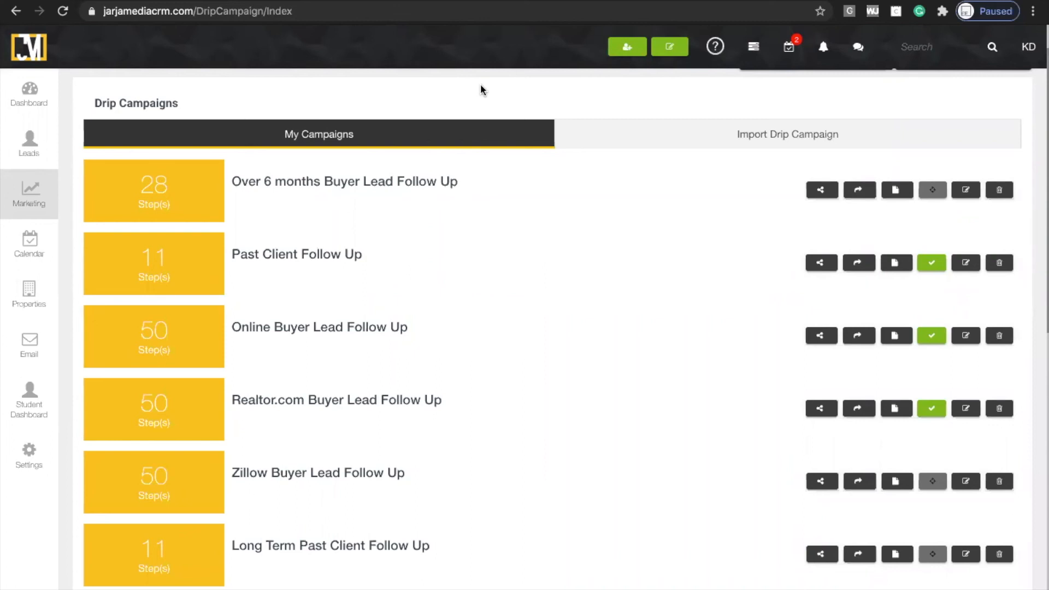
- Bring up the confirmation for sharing the Fun Tuesday Campaign with everybody and dismiss it
{"action": "scroll", "coordinate": [474, 314], "scroll_direction": "down", "scroll_amount": 10}
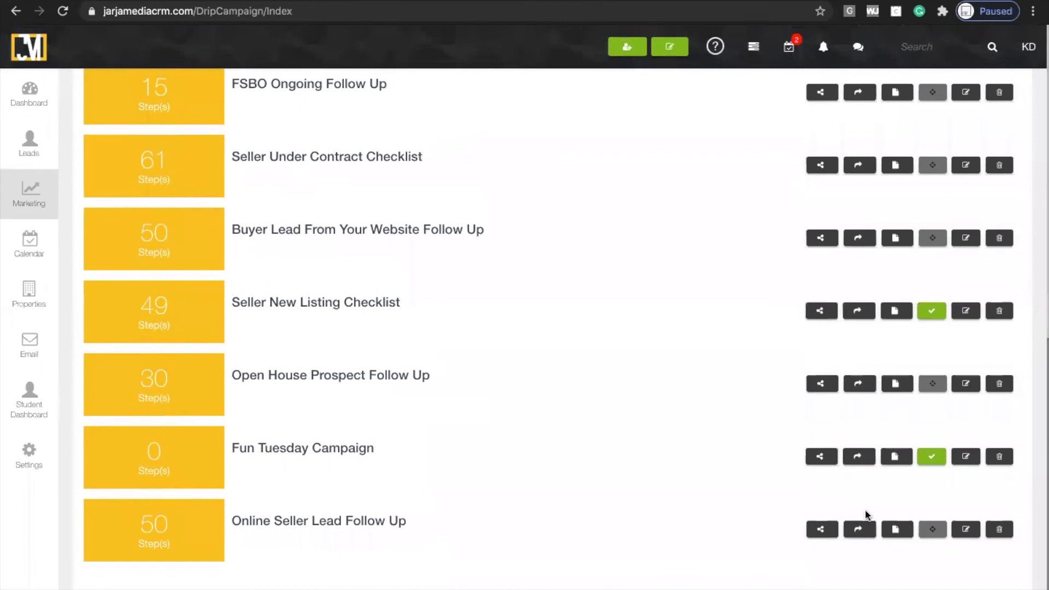
{"action": "left_click", "coordinate": [858, 455]}
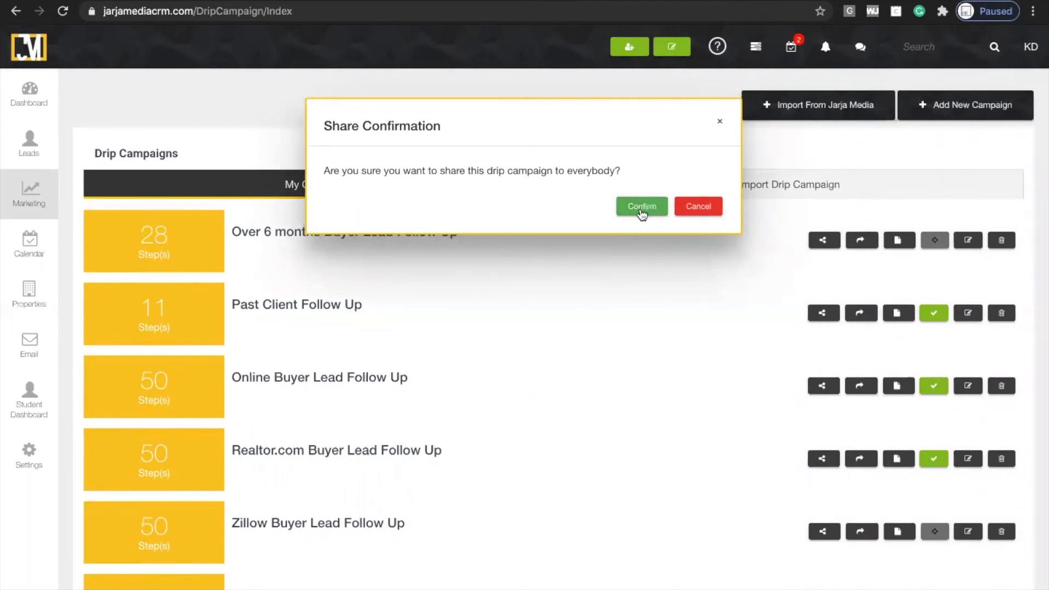
{"action": "left_click", "coordinate": [687, 211]}
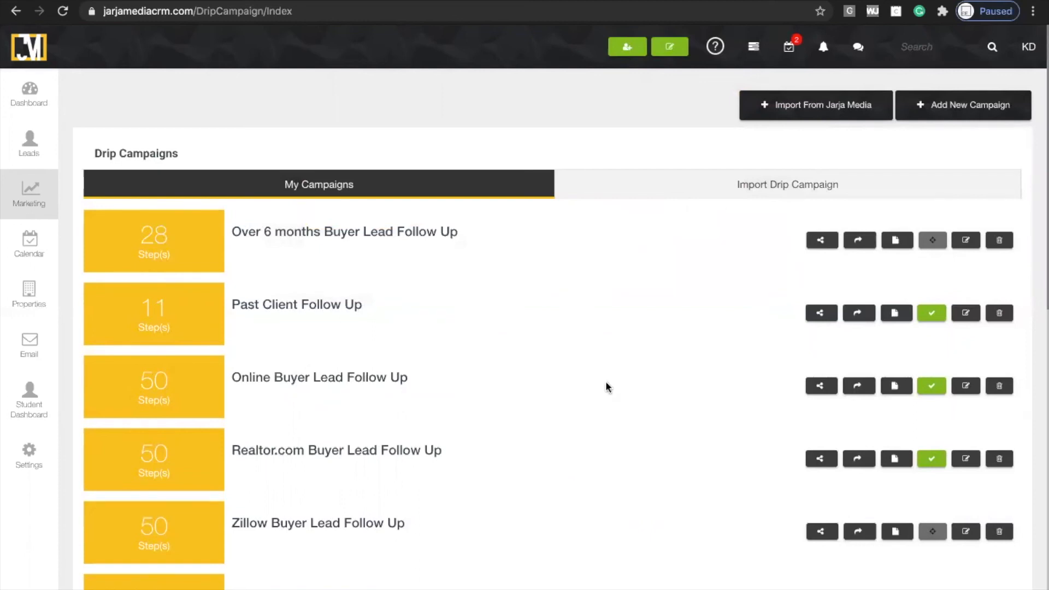
{"action": "scroll", "coordinate": [572, 493], "scroll_direction": "down", "scroll_amount": 9}
{"action": "scroll", "coordinate": [389, 564], "scroll_direction": "up", "scroll_amount": 9}
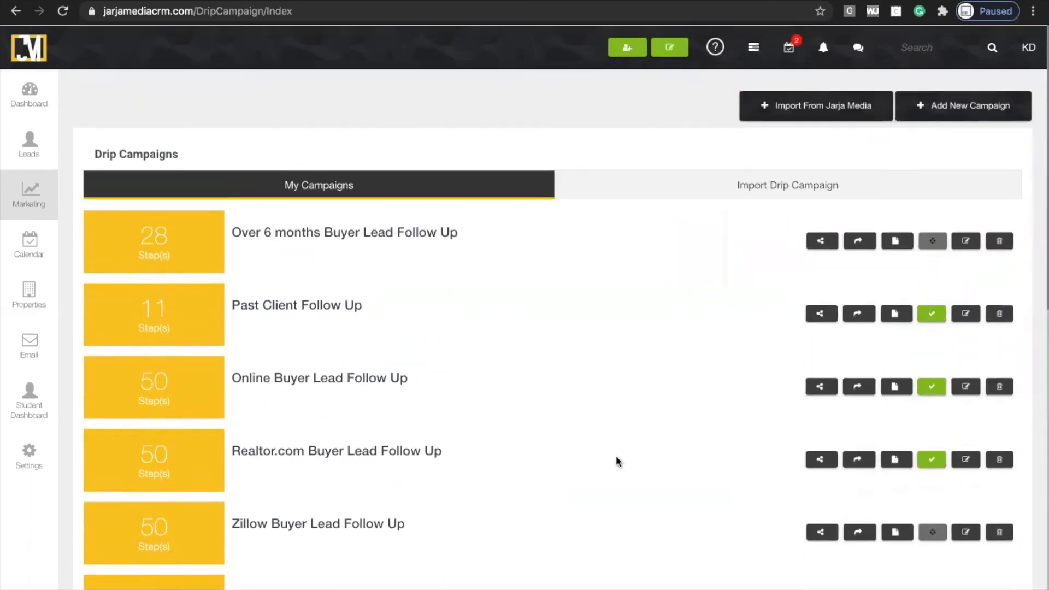
- Preview the steps of the Buyer Under Contract Checklist among the importable drip campaigns, and return to the account's own campaigns
{"action": "left_click", "coordinate": [725, 190]}
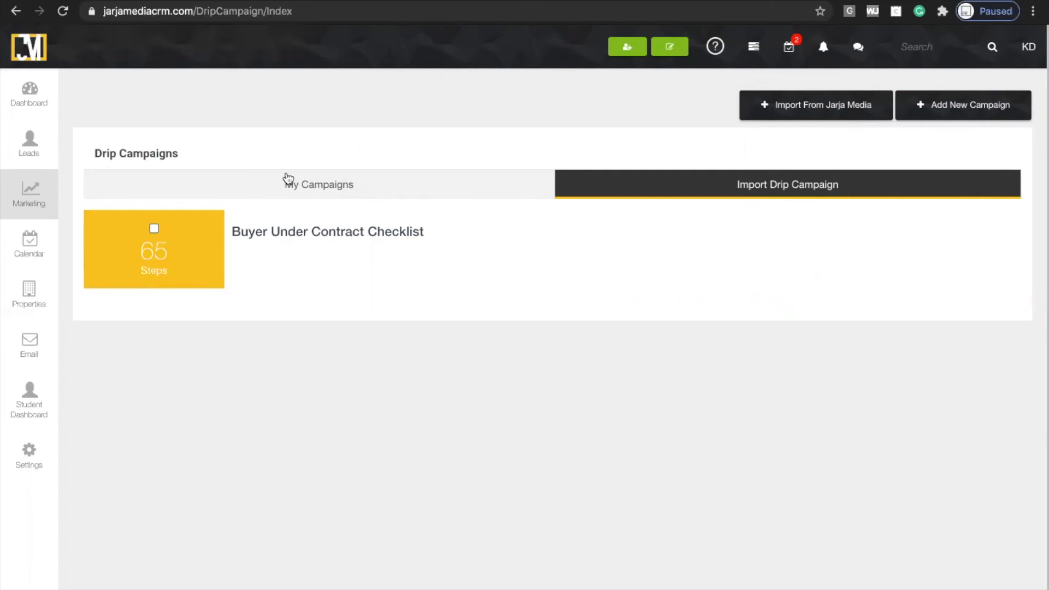
{"action": "left_click", "coordinate": [153, 229]}
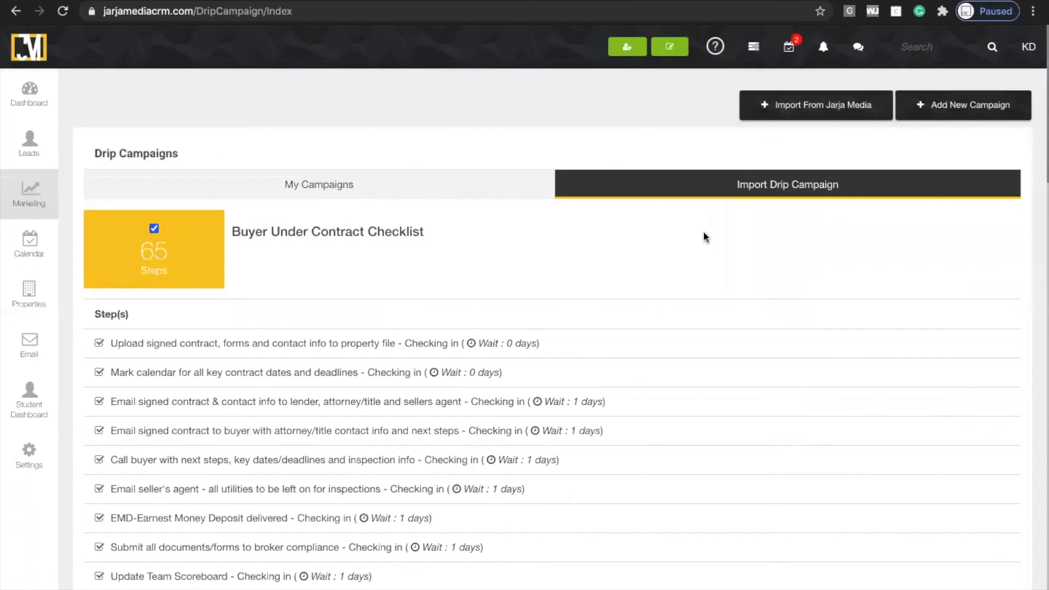
{"action": "left_click", "coordinate": [282, 184]}
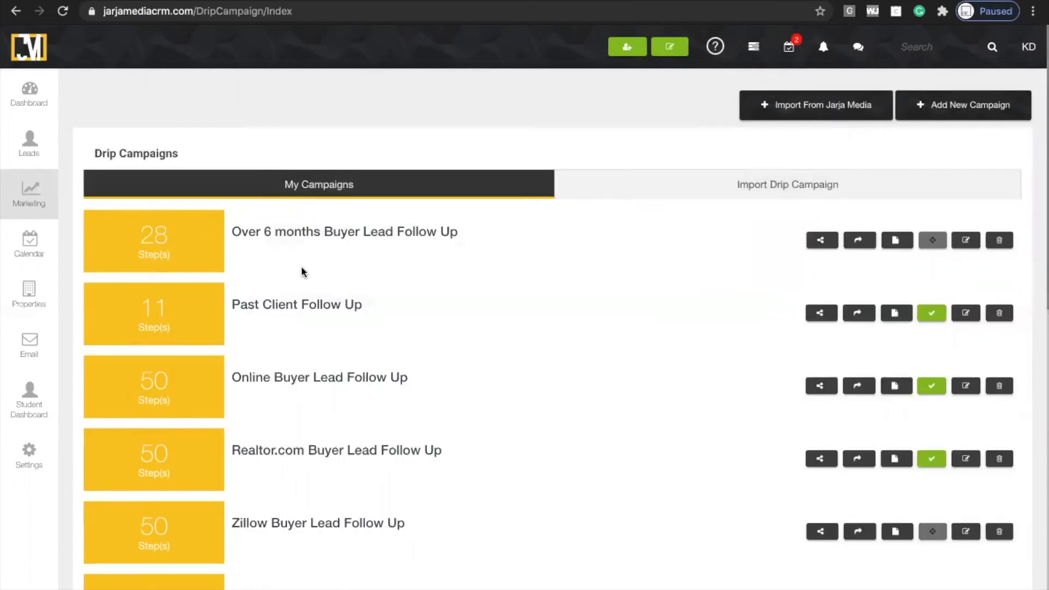
- Share the Fun Tuesday Campaign with only the last team member in the recipient list
{"action": "scroll", "coordinate": [300, 266], "scroll_direction": "down", "scroll_amount": 10}
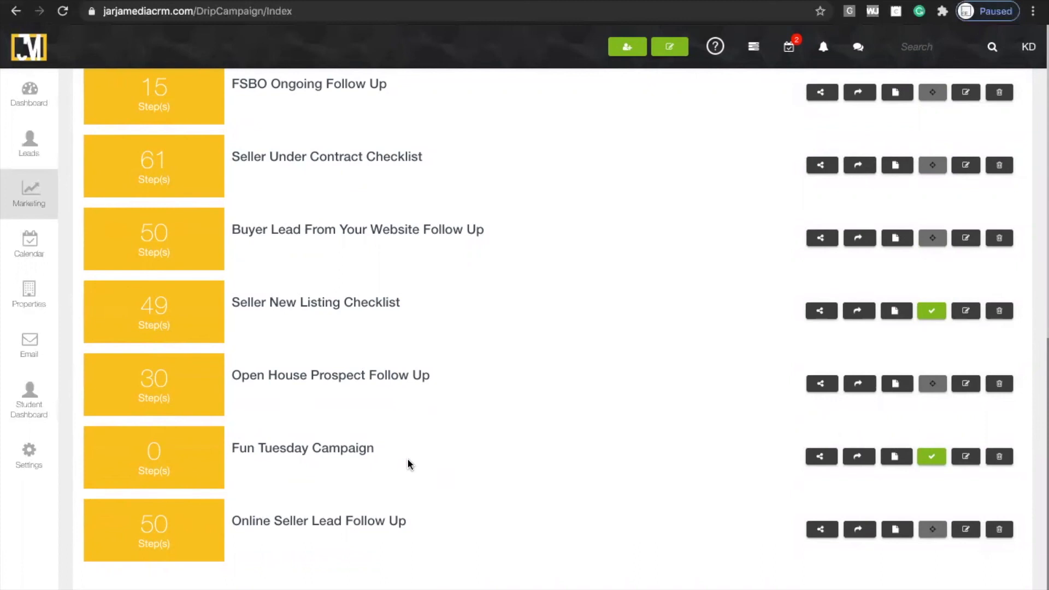
{"action": "left_click", "coordinate": [818, 457]}
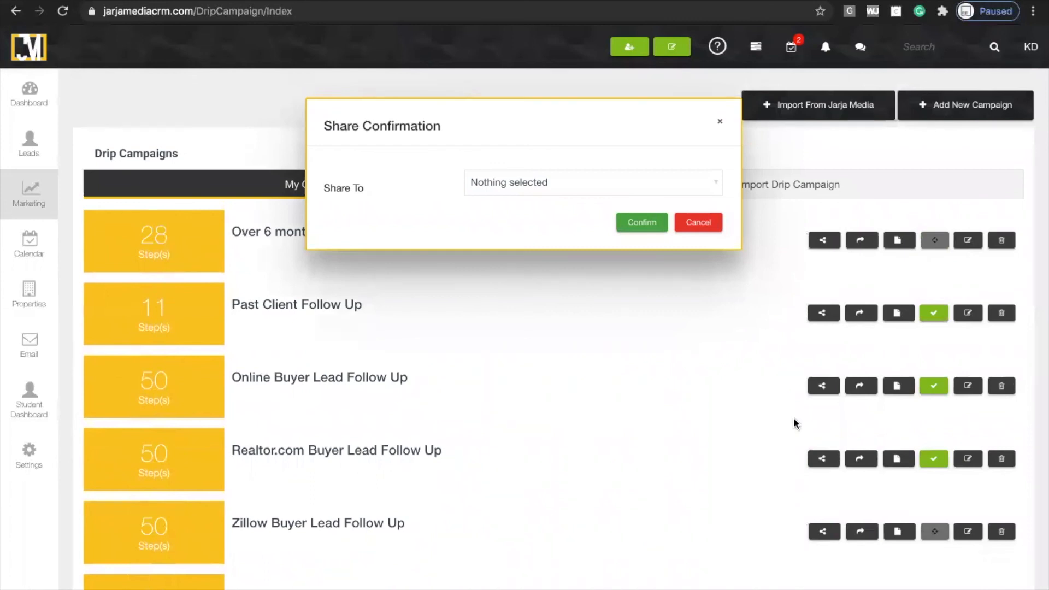
{"action": "left_click", "coordinate": [501, 187]}
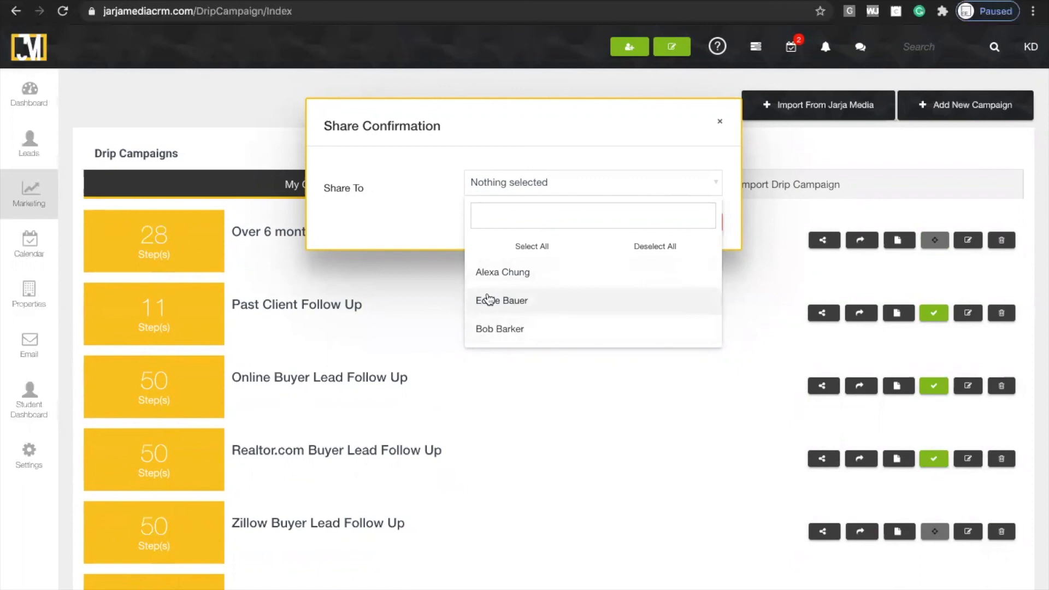
{"action": "left_click", "coordinate": [445, 229]}
{"action": "left_click", "coordinate": [500, 189]}
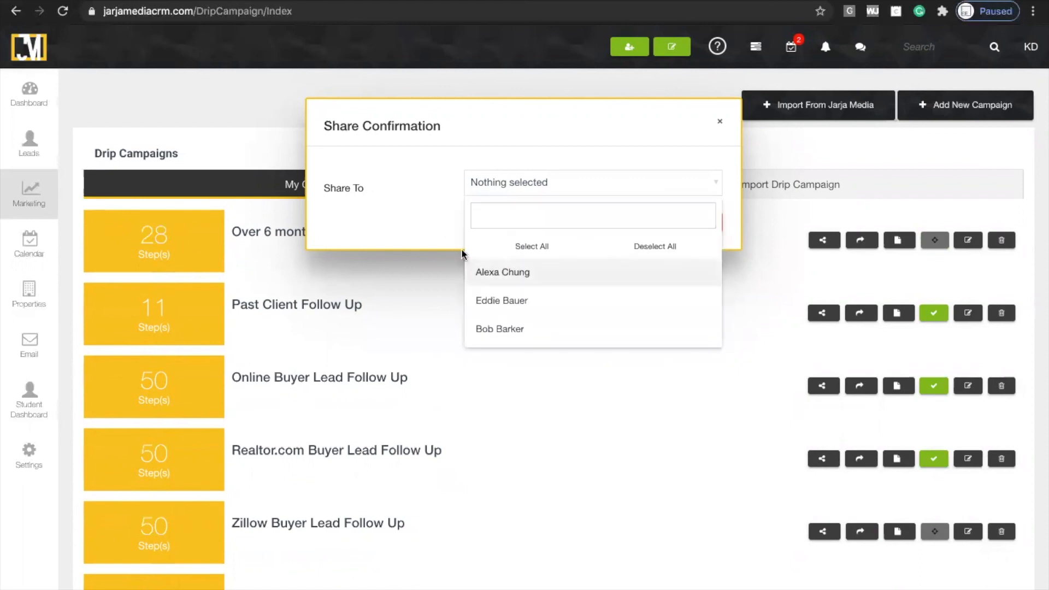
{"action": "left_click", "coordinate": [500, 329]}
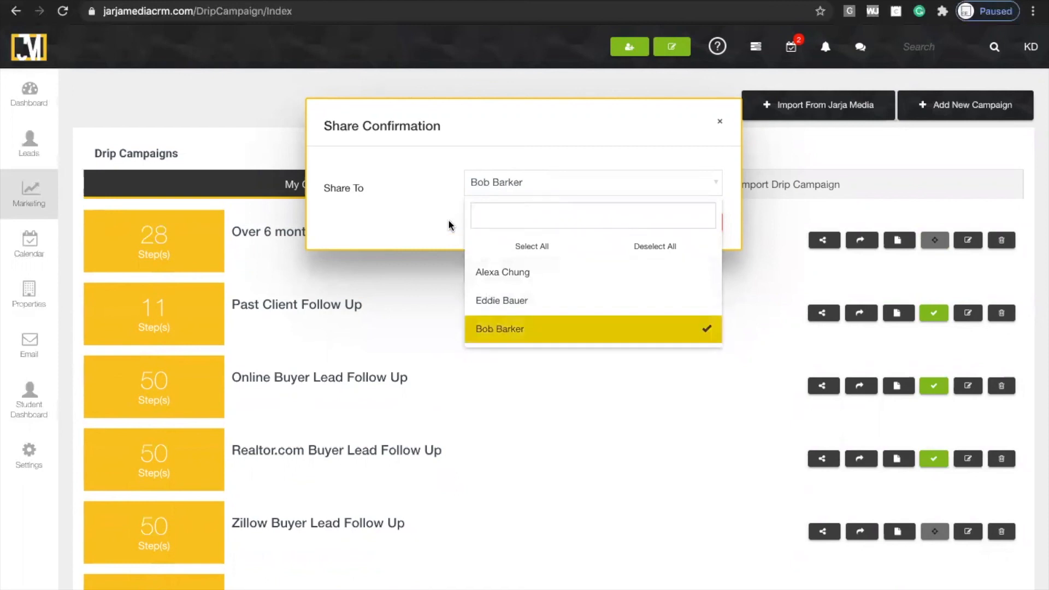
{"action": "left_click", "coordinate": [437, 218]}
{"action": "left_click", "coordinate": [640, 222]}
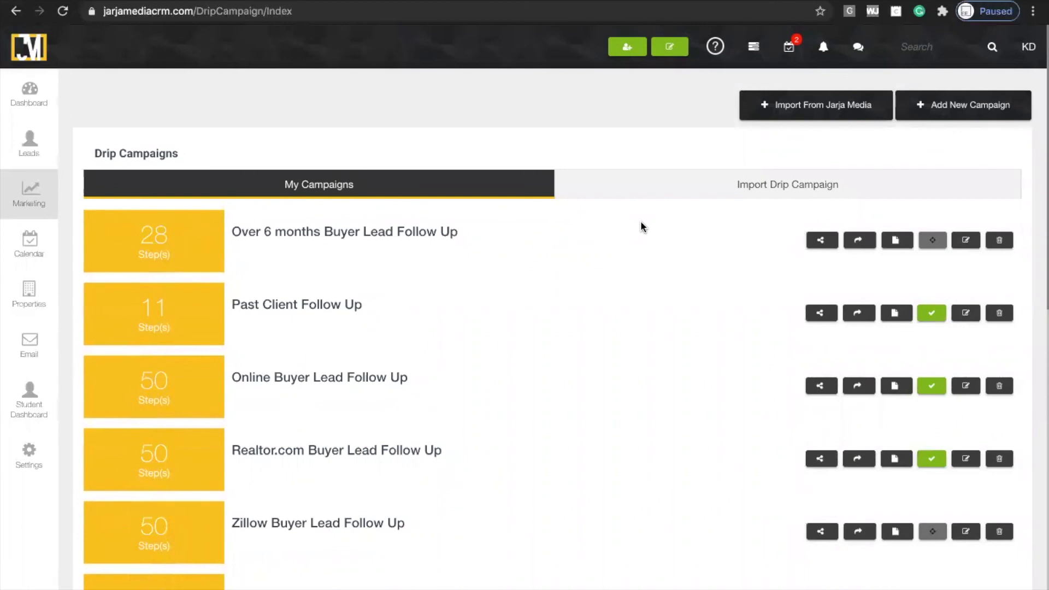
{"action": "left_click", "coordinate": [607, 185]}
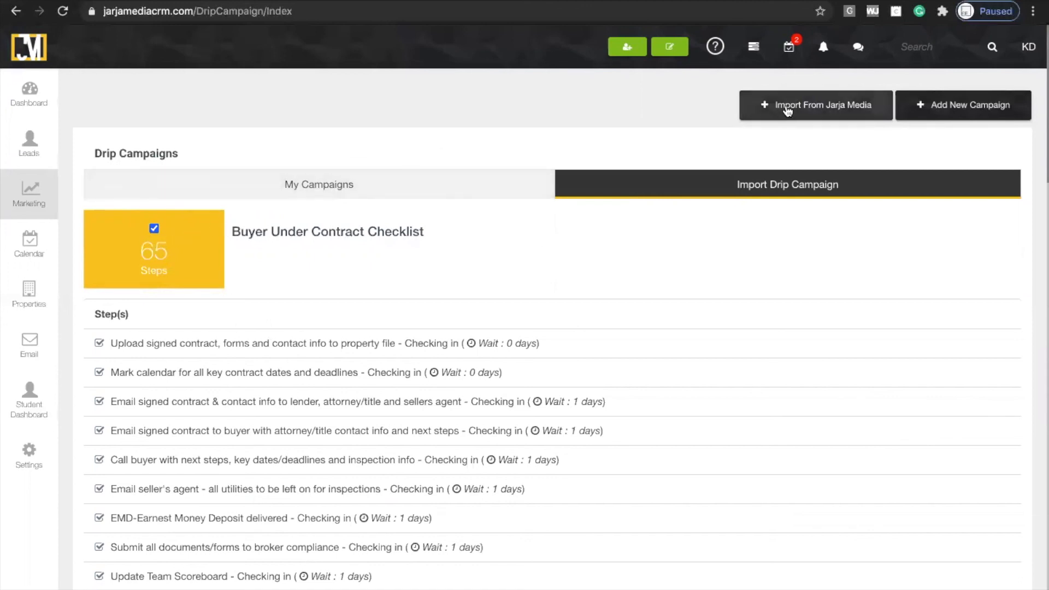
{"action": "left_click", "coordinate": [369, 194]}
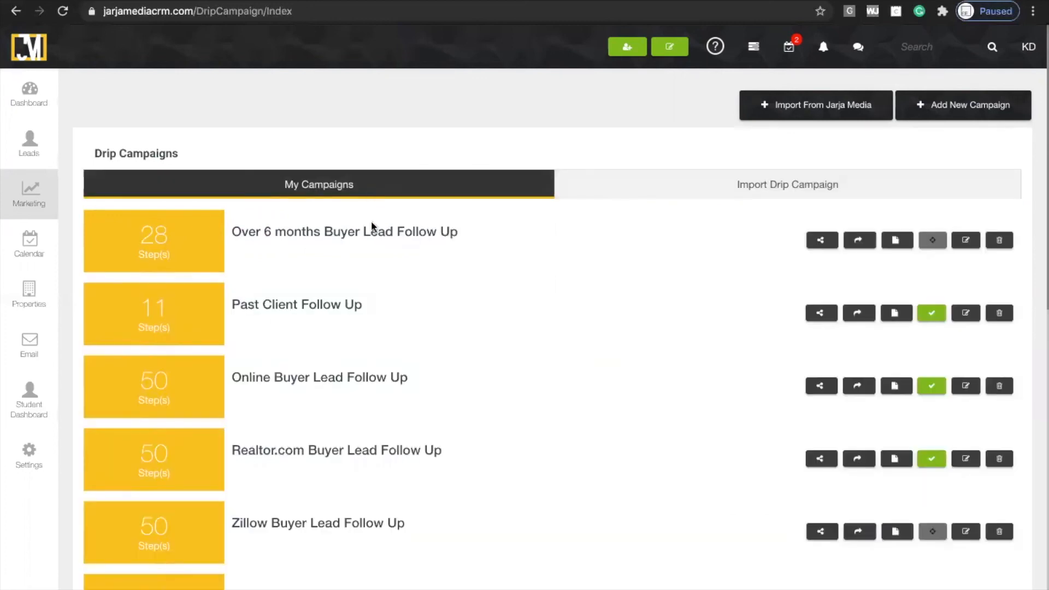
- Duplicate the Fun Tuesday Campaign and confirm the copy
{"action": "scroll", "coordinate": [352, 443], "scroll_direction": "down", "scroll_amount": 10}
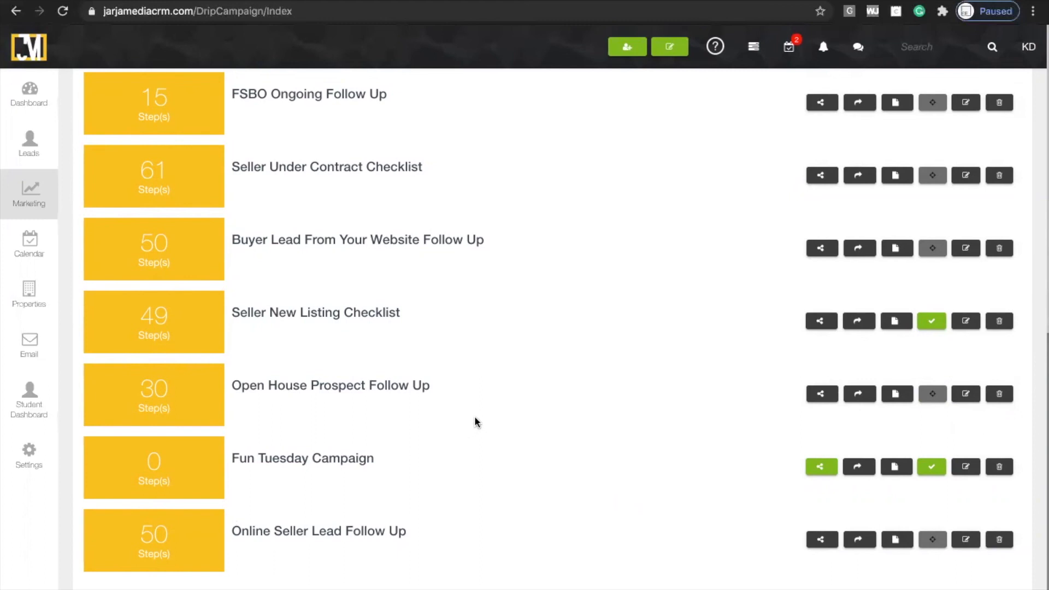
{"action": "left_click", "coordinate": [896, 467]}
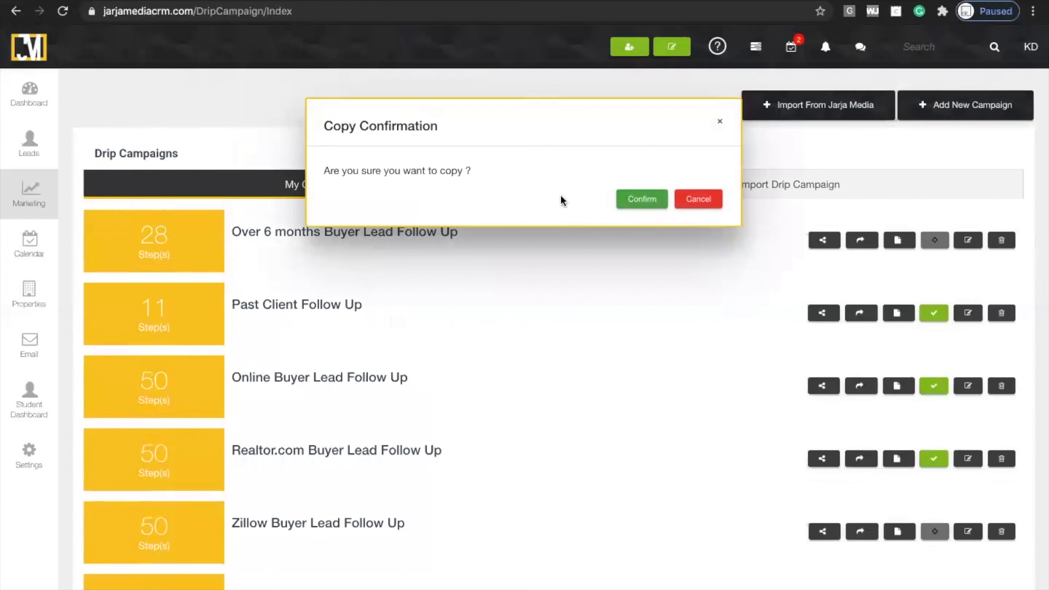
{"action": "left_click", "coordinate": [640, 199]}
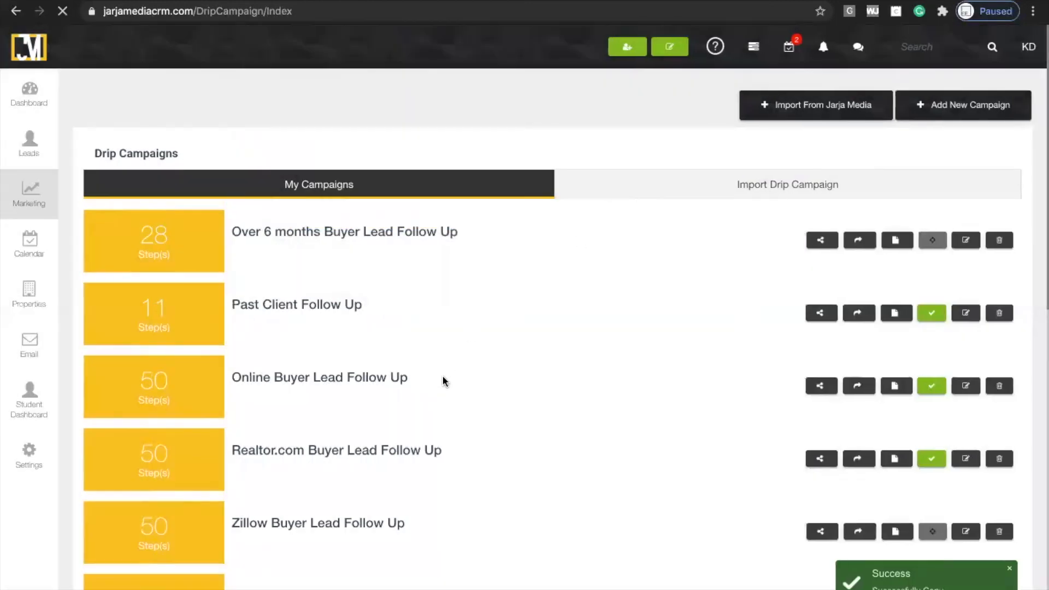
- Open the copy of the Fun Tuesday Campaign for editing and rename it "Fun Tuesday Campaign - Listings To Leads"
{"action": "scroll", "coordinate": [442, 389], "scroll_direction": "down", "scroll_amount": 12}
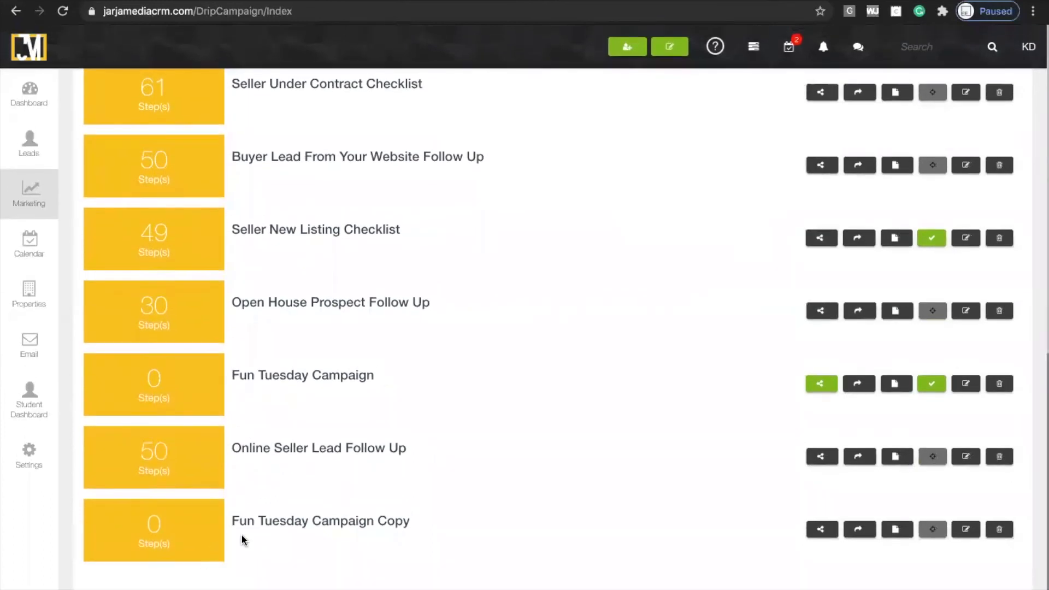
{"action": "left_click", "coordinate": [204, 538]}
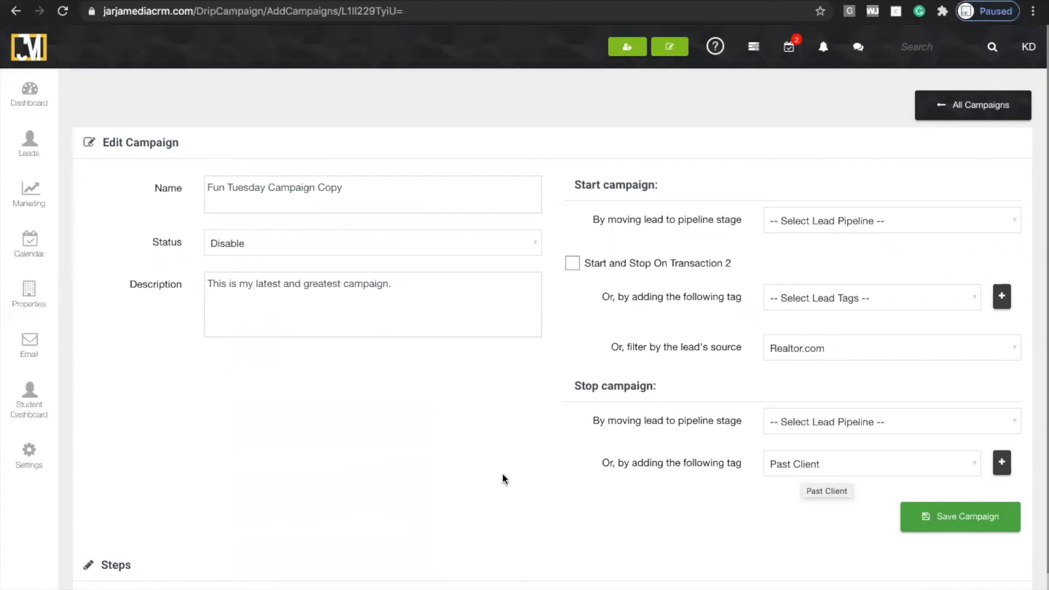
{"action": "scroll", "coordinate": [369, 505], "scroll_direction": "down", "scroll_amount": 2}
{"action": "scroll", "coordinate": [388, 473], "scroll_direction": "up", "scroll_amount": 2}
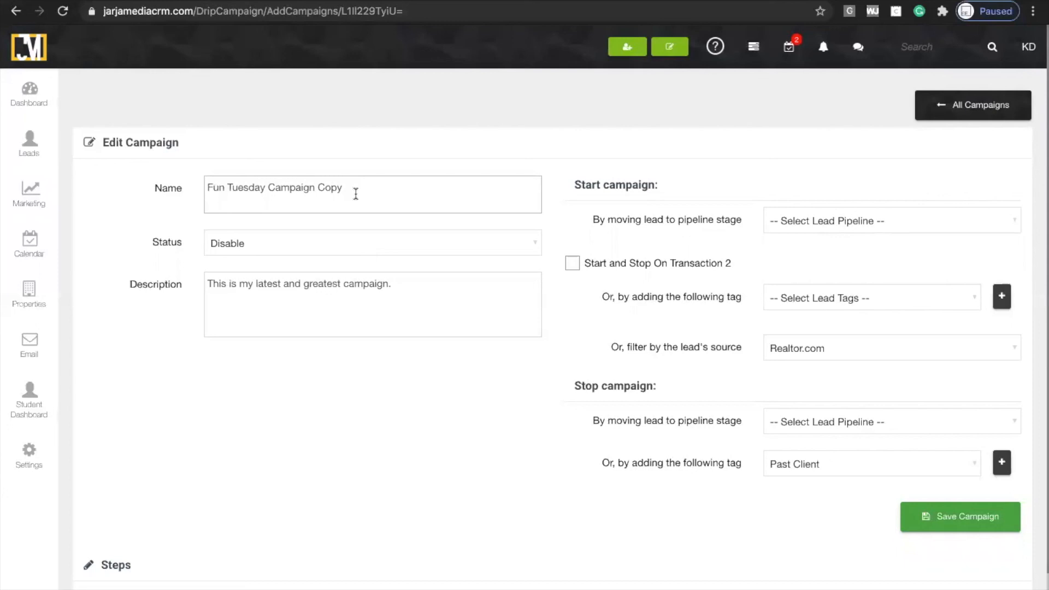
{"action": "left_click", "coordinate": [356, 194]}
{"action": "key", "text": "BackSpace"}
{"action": "key", "text": "BackSpace"}
{"action": "key", "text": "BackSpace"}
{"action": "key", "text": "BackSpace"}
{"action": "type", "text": "- "}
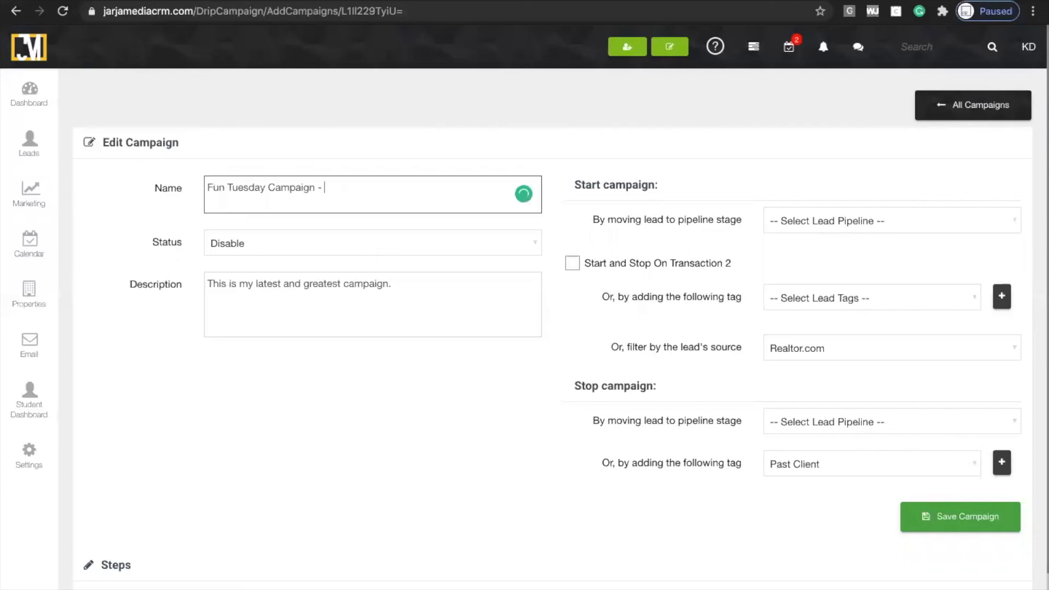
{"action": "type", "text": "Listings To Leads"}
- Set the starting lead source filter to Listings To Leads, save the campaign, and return to the list of all campaigns
{"action": "left_click", "coordinate": [813, 350]}
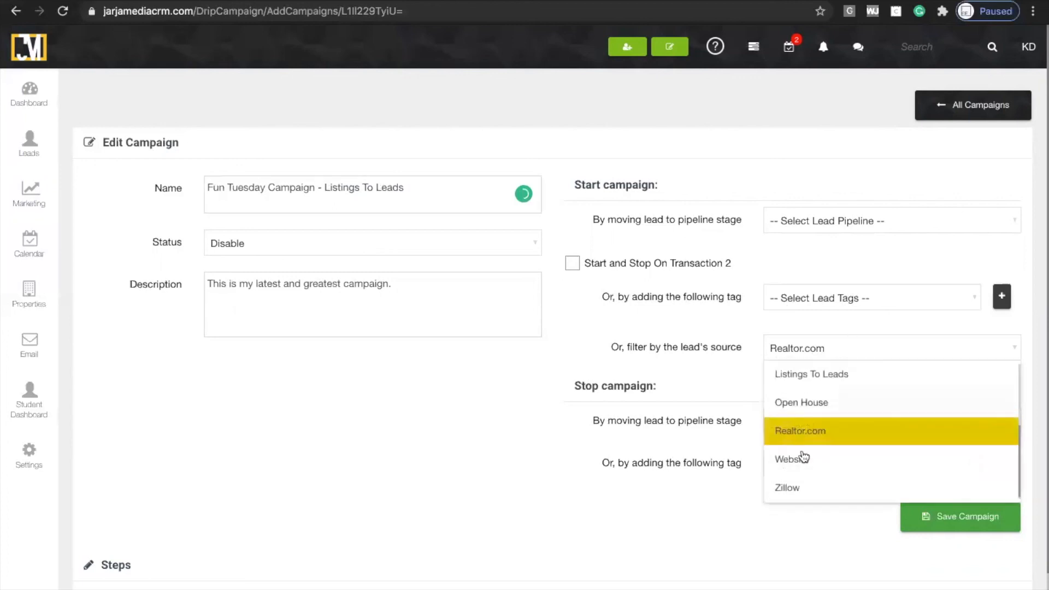
{"action": "left_click", "coordinate": [813, 373]}
{"action": "left_click", "coordinate": [975, 519]}
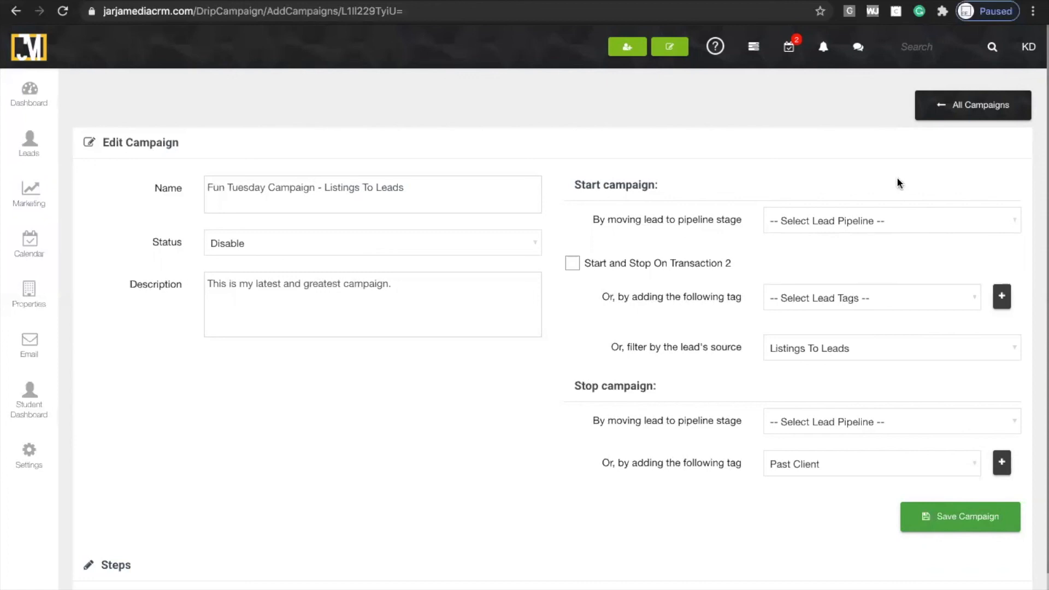
{"action": "left_click", "coordinate": [936, 105]}
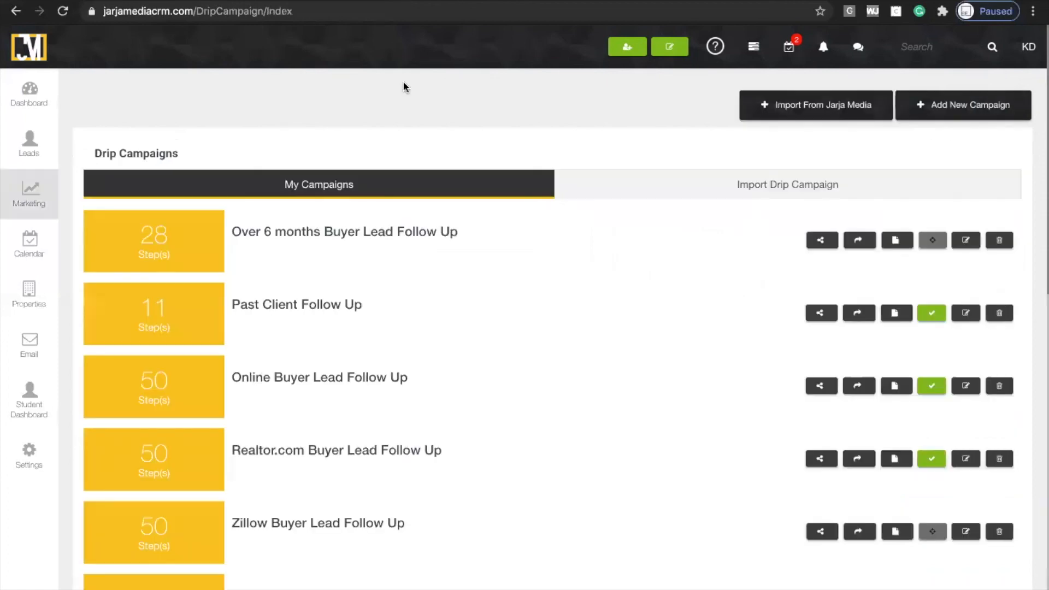